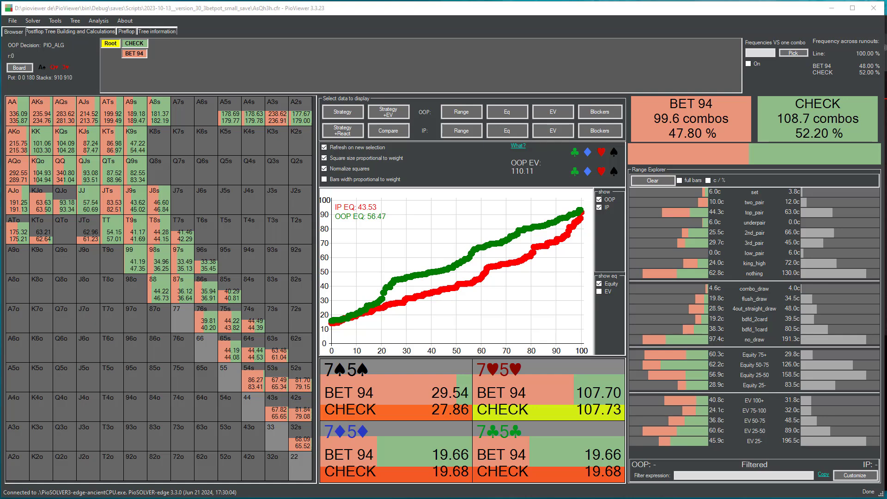
# Step: Follow the line flop bet 94 called, 6♦ turn, bet 202 called, 3♦ river
pyautogui.click(137, 54)
pyautogui.click(165, 53)
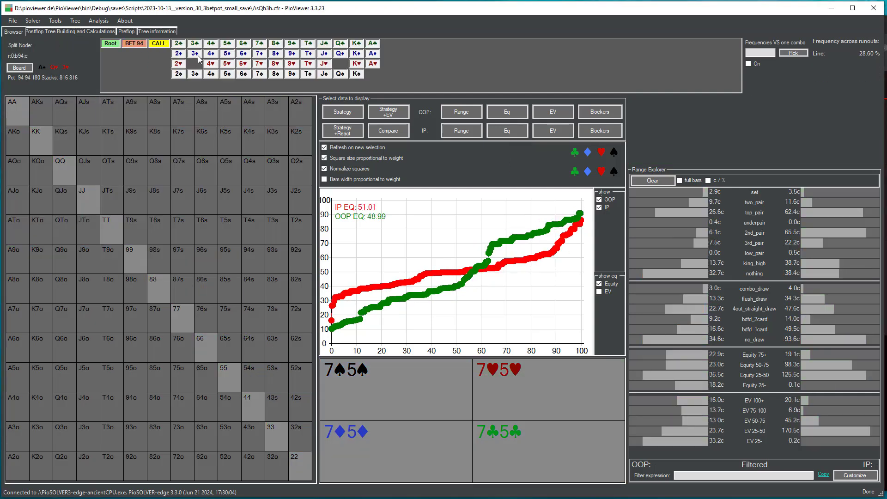
pyautogui.click(243, 53)
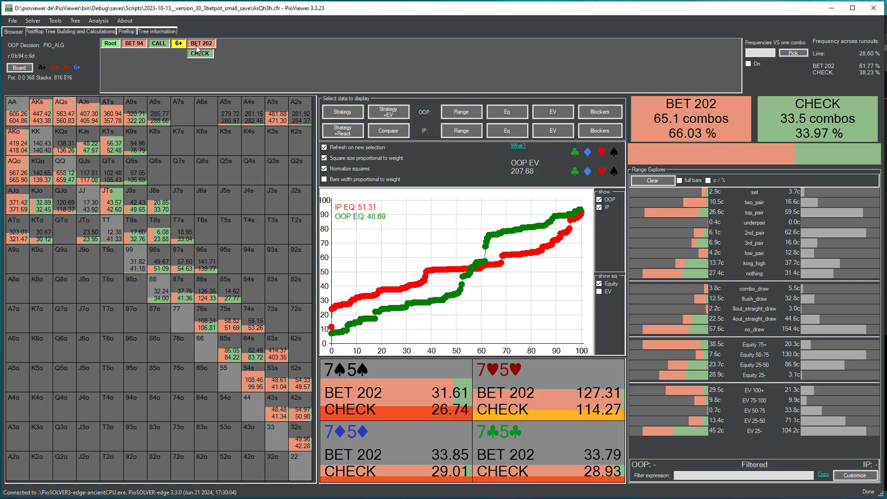
pyautogui.click(208, 42)
pyautogui.click(231, 54)
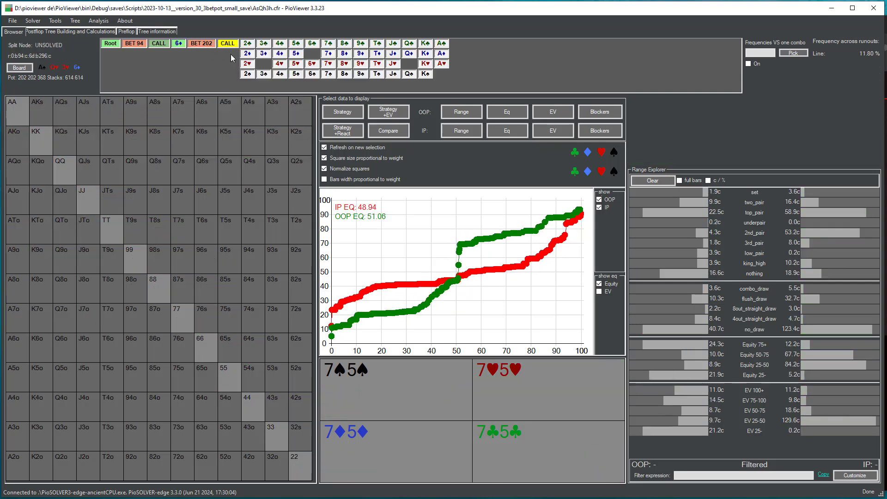
pyautogui.click(268, 56)
# Step: Move to IP facing the 614 bet and compare fullhouse, top_pair, nothing, king_high and 3rd_pair hands
pyautogui.click(271, 45)
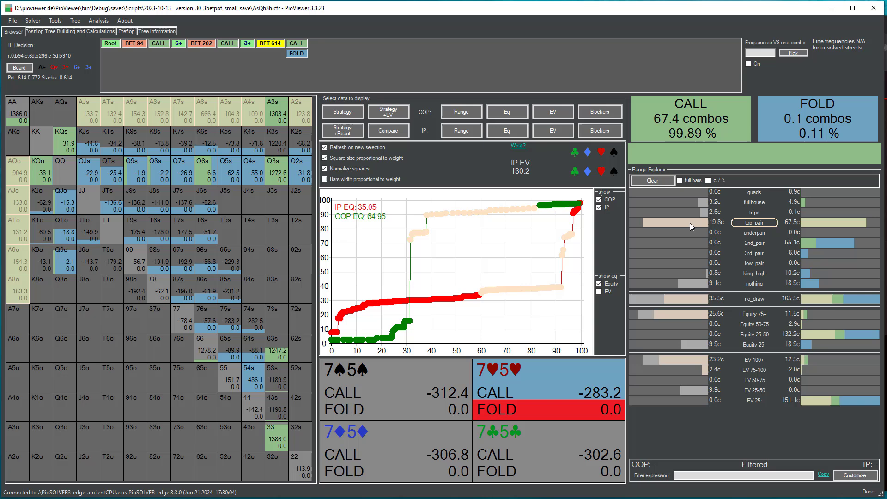
pyautogui.click(693, 202)
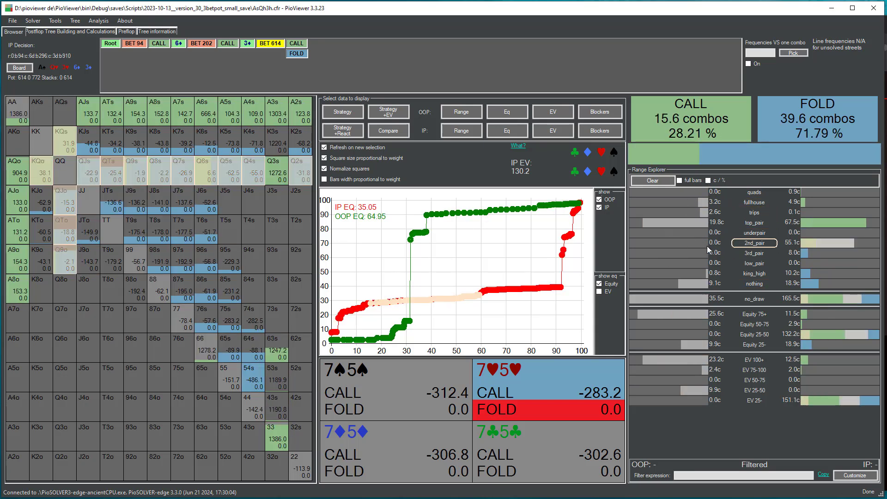
pyautogui.click(699, 224)
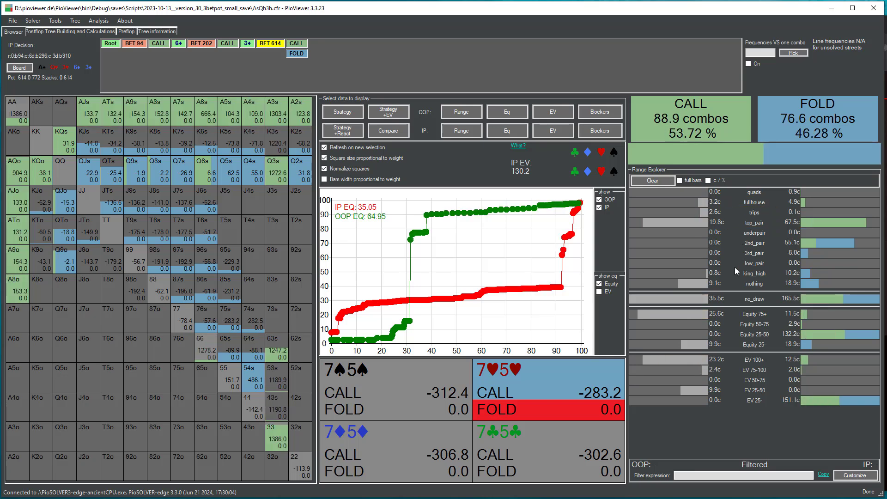
pyautogui.click(699, 281)
pyautogui.click(701, 276)
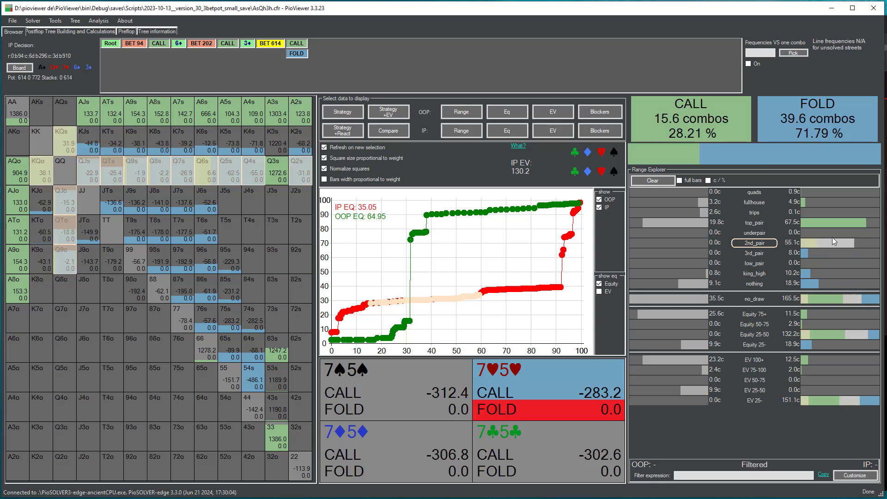
pyautogui.click(830, 224)
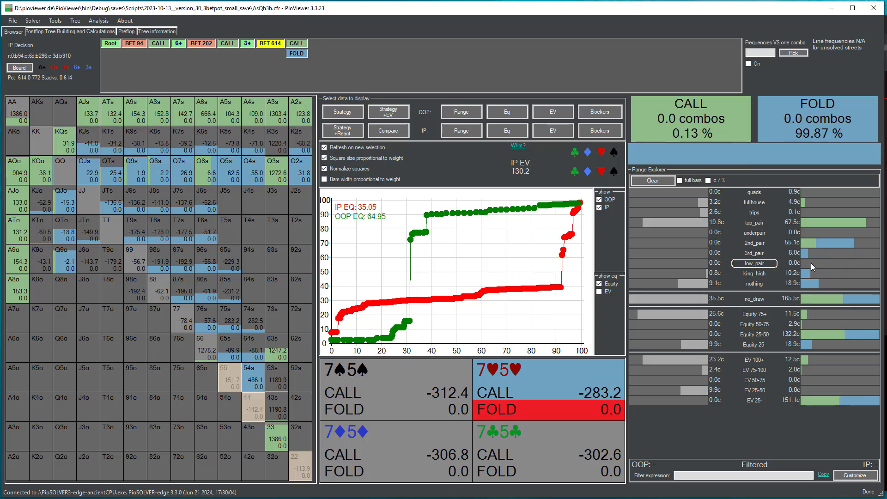
pyautogui.click(806, 255)
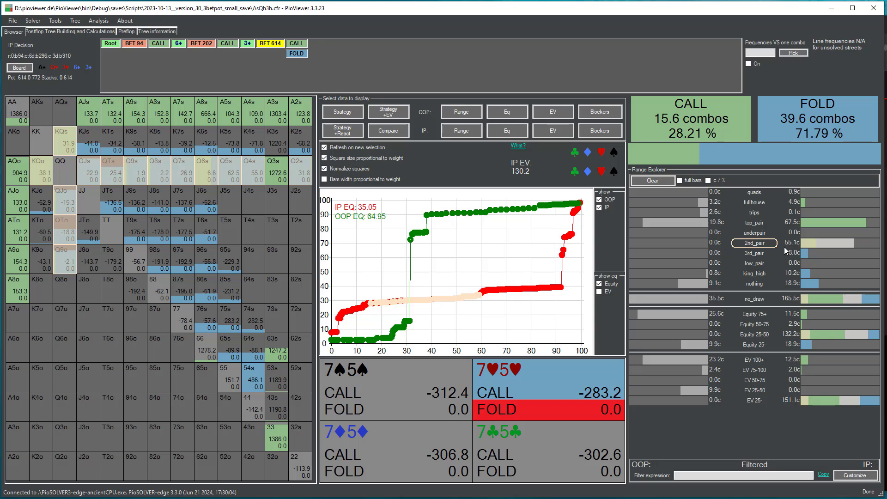
# Step: Toggle the 2nd_pair category filter on and then back off
pyautogui.click(828, 242)
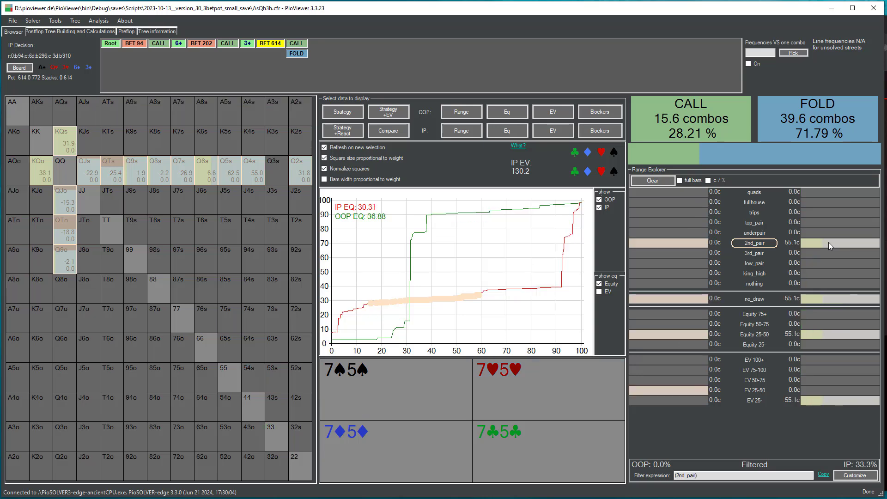
pyautogui.click(828, 242)
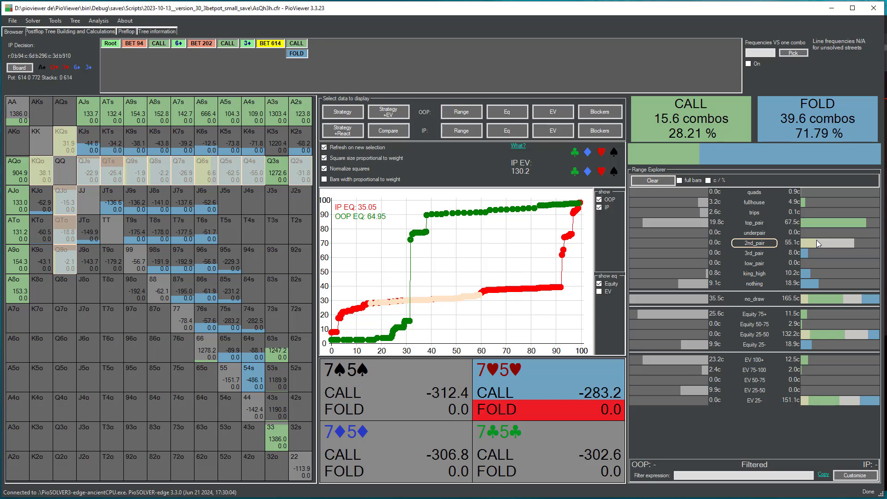
# Step: Apply the 2nd_pair filter, showing IP equity 30.31 against OOP's 36.88
pyautogui.click(765, 243)
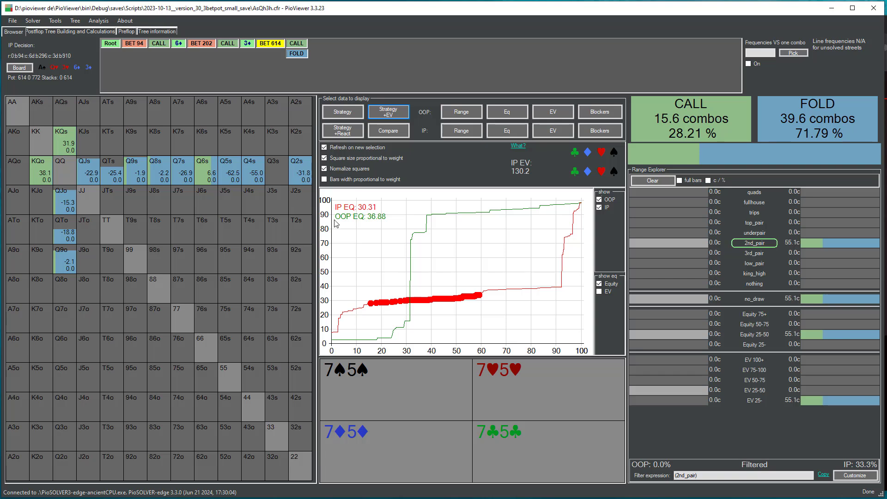
# Step: Show OOP's range weights and clear the 2nd_pair filter
pyautogui.click(468, 115)
pyautogui.click(765, 242)
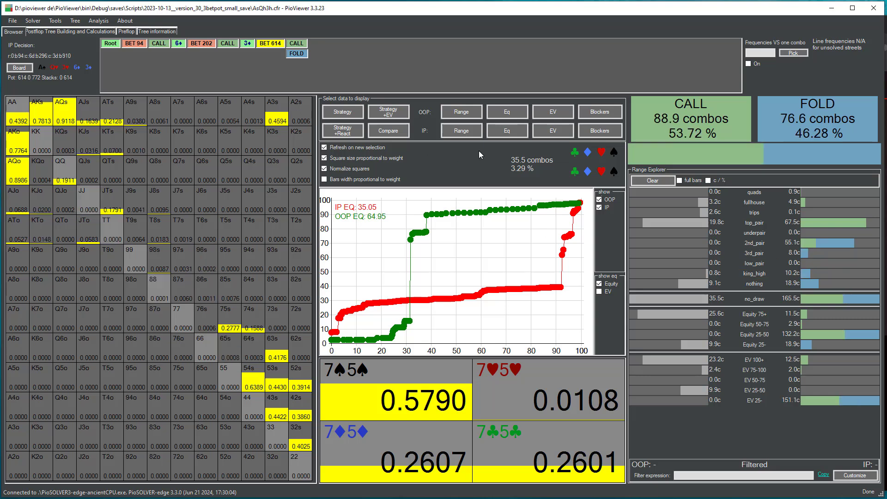
pyautogui.click(453, 118)
# Step: Compare top_pair, trips and fullhouse hands, then show IP's full-range Strategy+EV
pyautogui.click(688, 220)
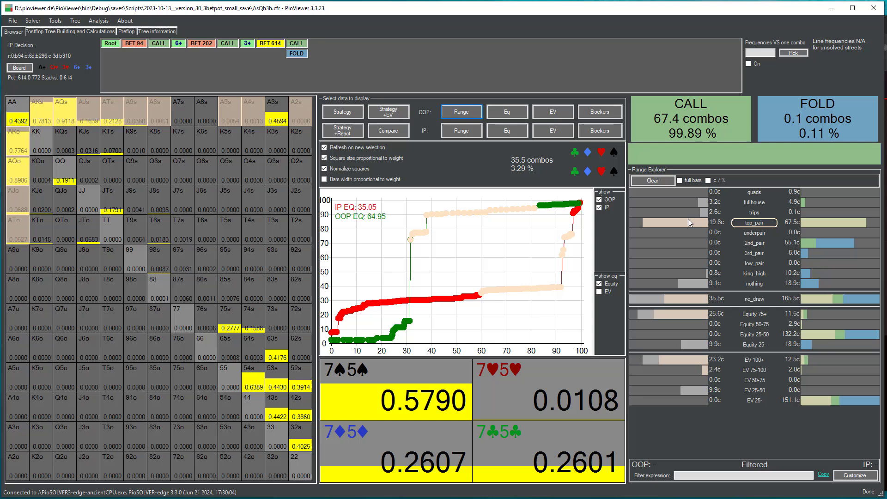
pyautogui.click(694, 210)
pyautogui.click(695, 204)
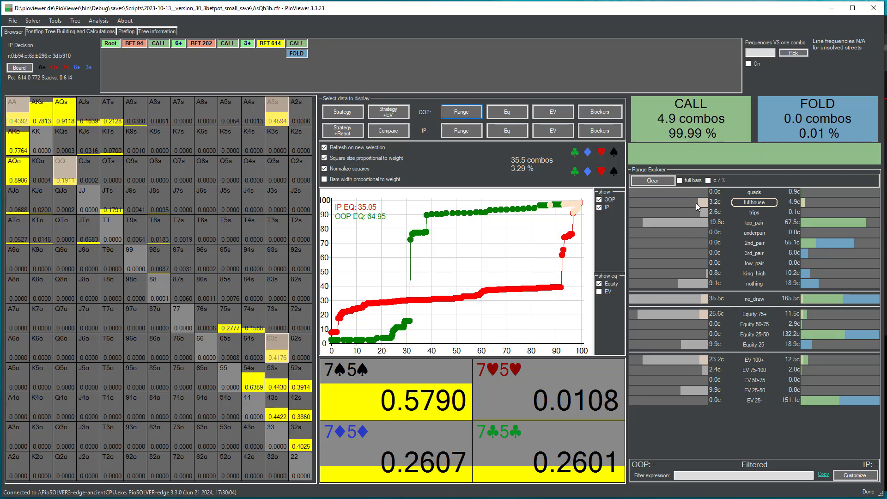
pyautogui.click(695, 211)
pyautogui.click(697, 220)
pyautogui.click(697, 198)
pyautogui.click(697, 198)
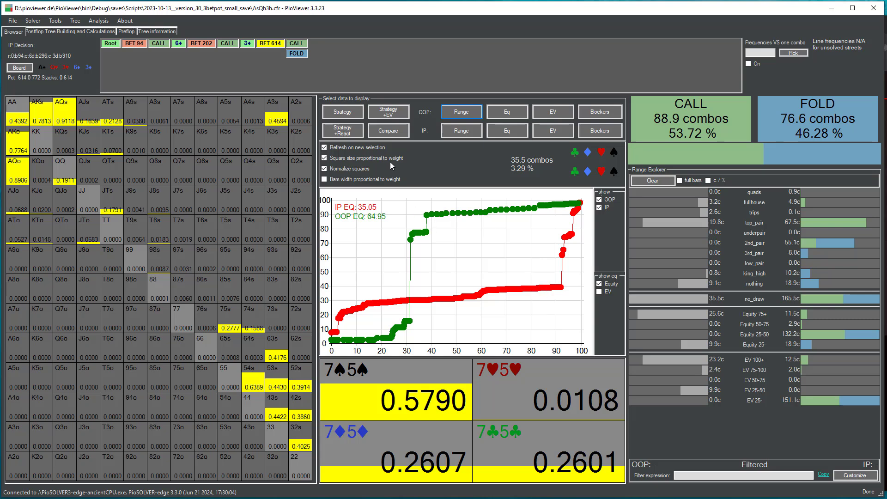
pyautogui.click(388, 112)
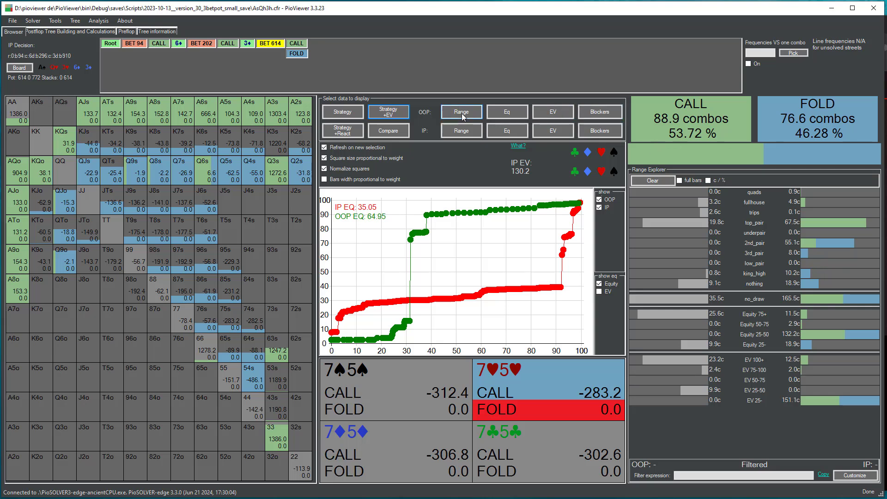
# Step: Show IP Blockers against top 75 / bottom 25 equity thresholds, filtered to 2nd_pair hands
pyautogui.click(609, 130)
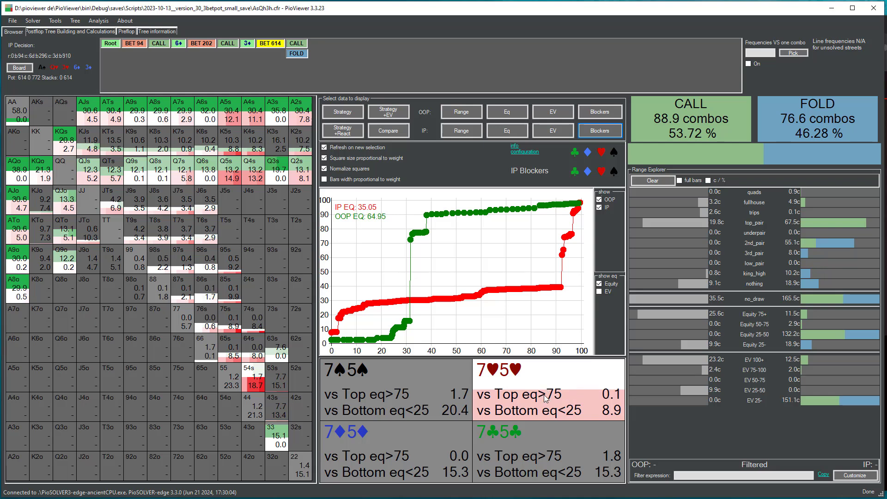
pyautogui.click(523, 152)
pyautogui.press('Tab')
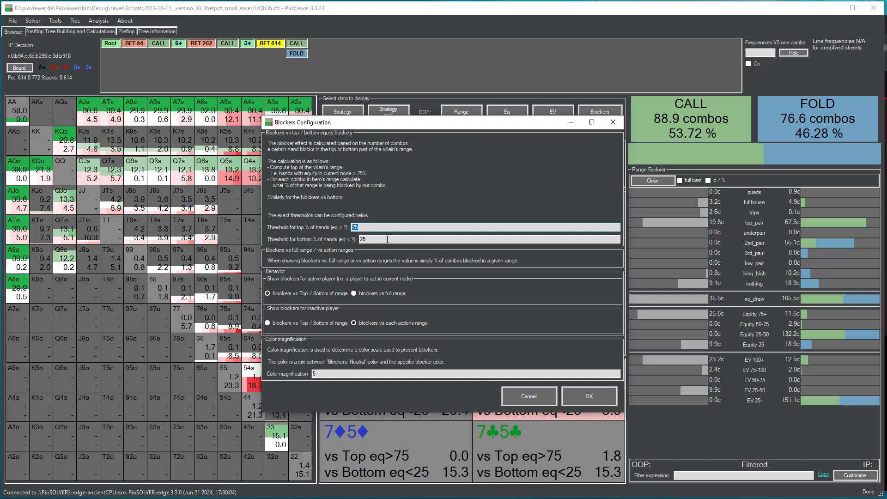
pyautogui.click(604, 399)
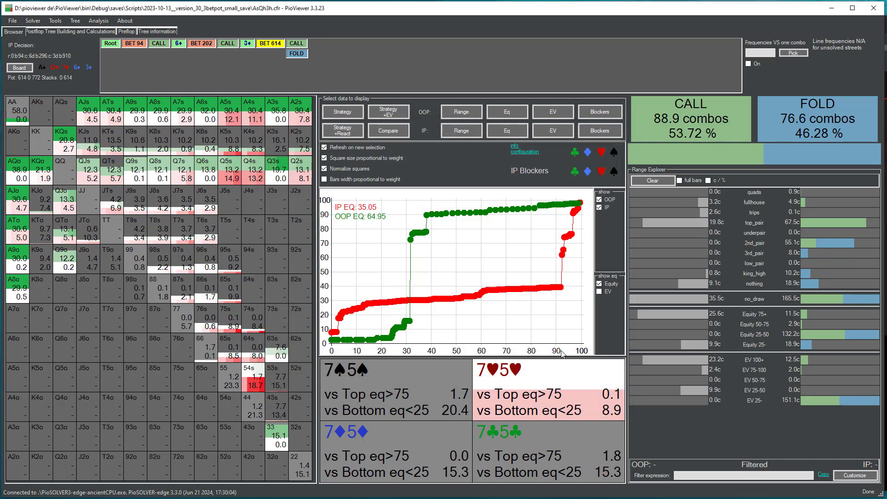
pyautogui.click(758, 243)
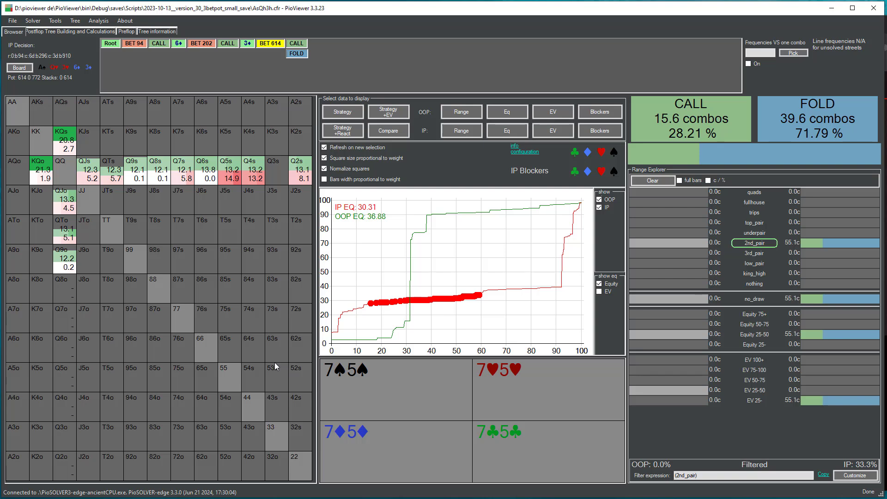
# Step: Inspect the blocker values of the KQs, QTs and QJs combos
pyautogui.click(60, 146)
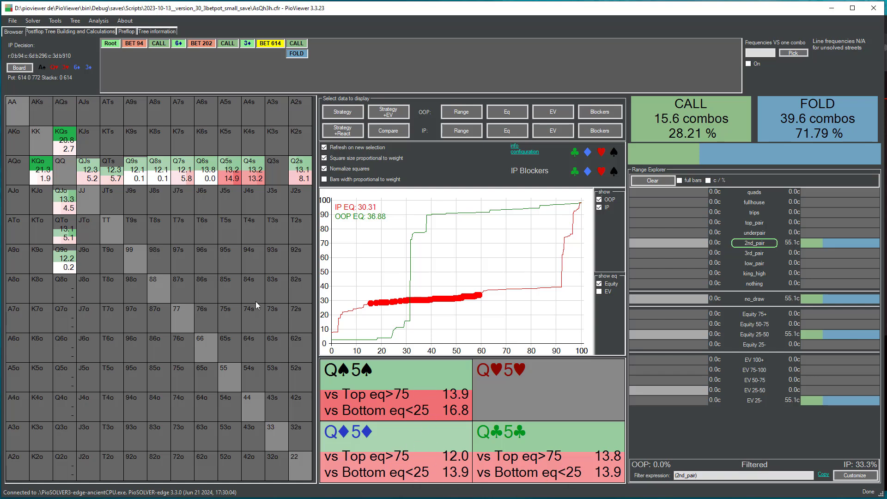
pyautogui.click(117, 177)
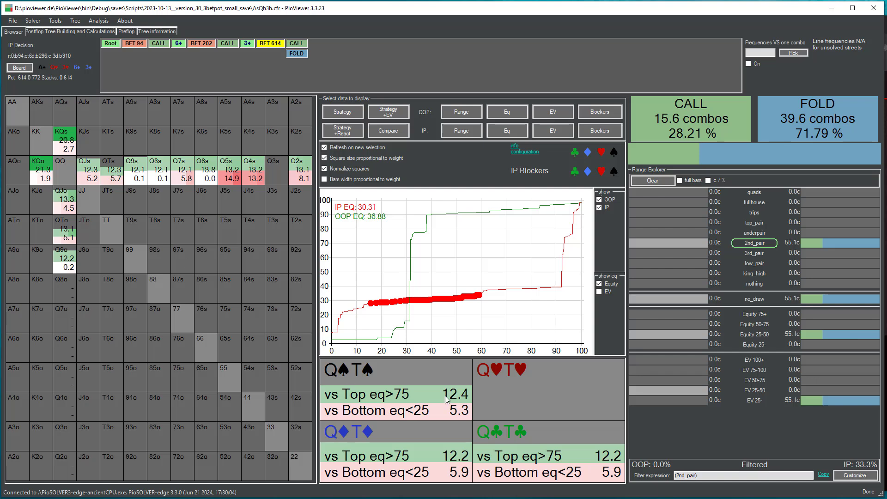
pyautogui.click(89, 180)
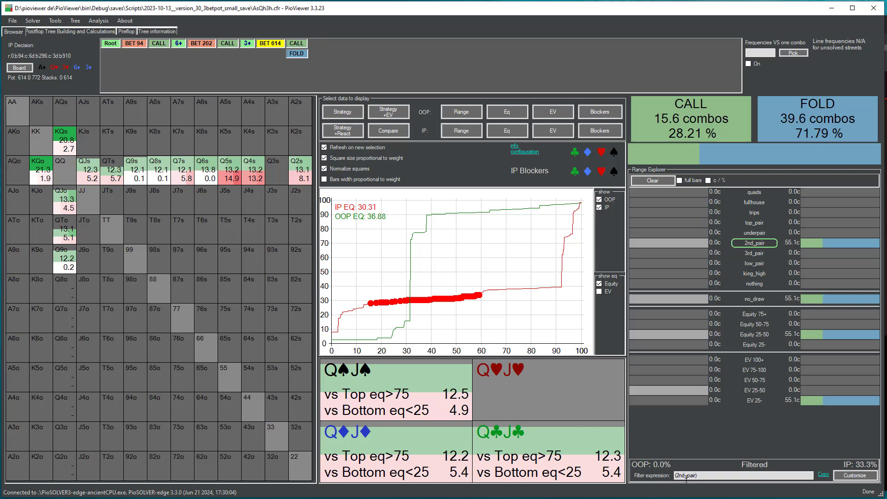
# Step: Clear the 2nd_pair filter, set the filter expression to K, and show OOP range weights
pyautogui.click(760, 245)
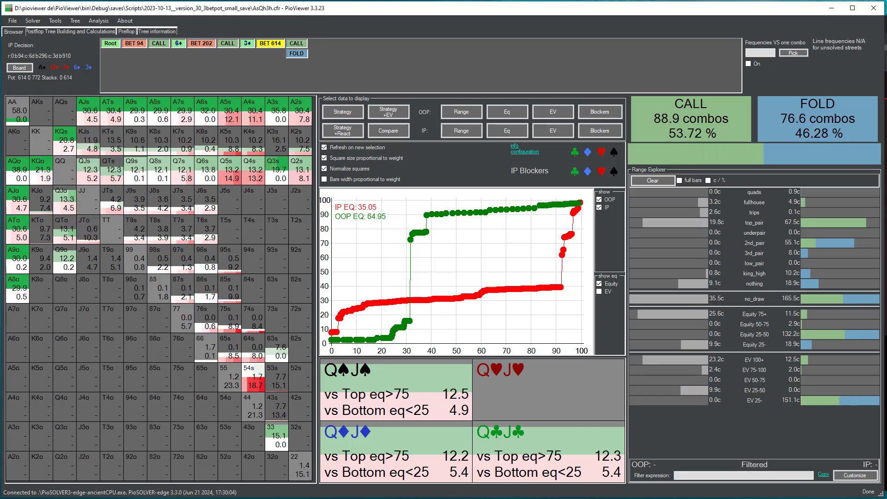
pyautogui.click(696, 477)
pyautogui.write('A')
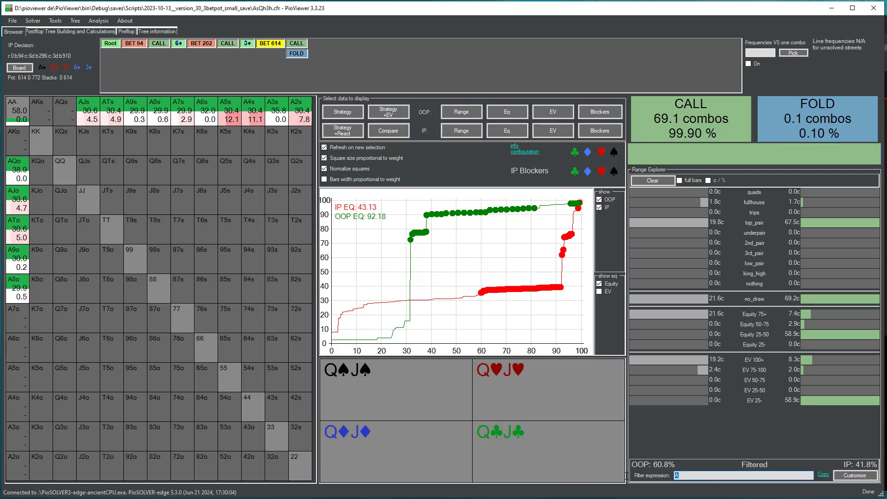
pyautogui.write('K')
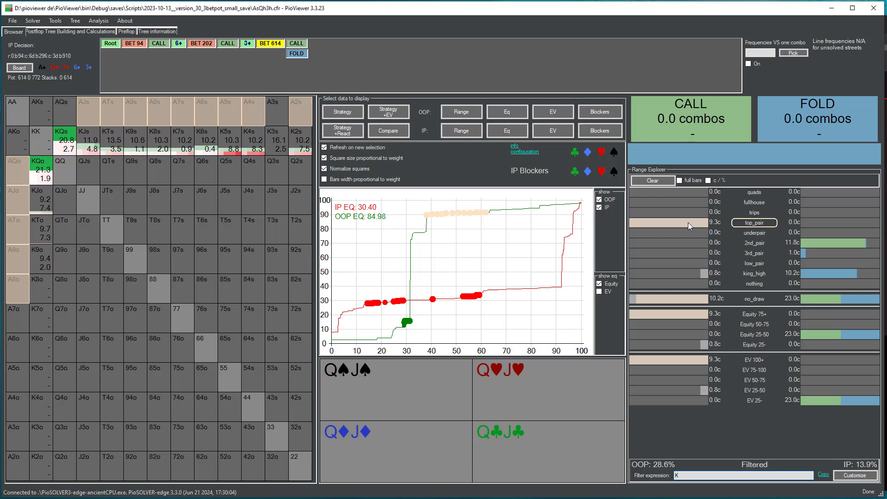
pyautogui.click(462, 116)
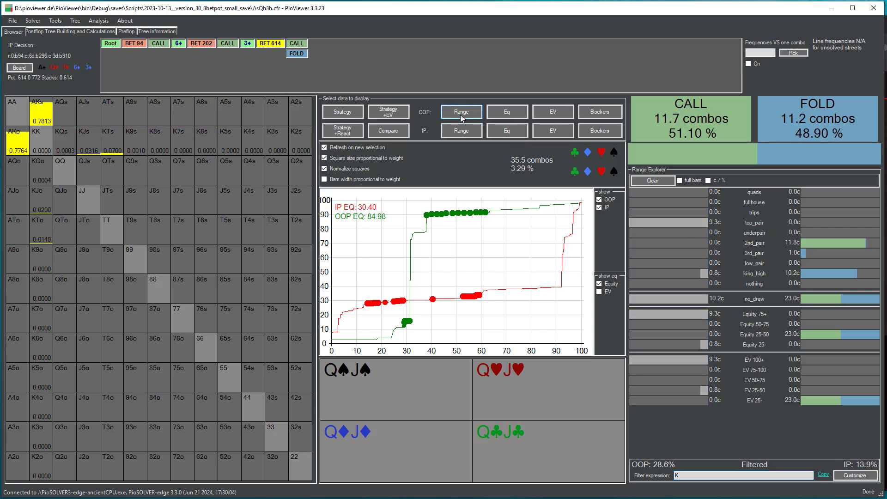
# Step: Cycle the filter expression through Q, 9, J and 5, then delete it
pyautogui.click(676, 475)
pyautogui.write('Q')
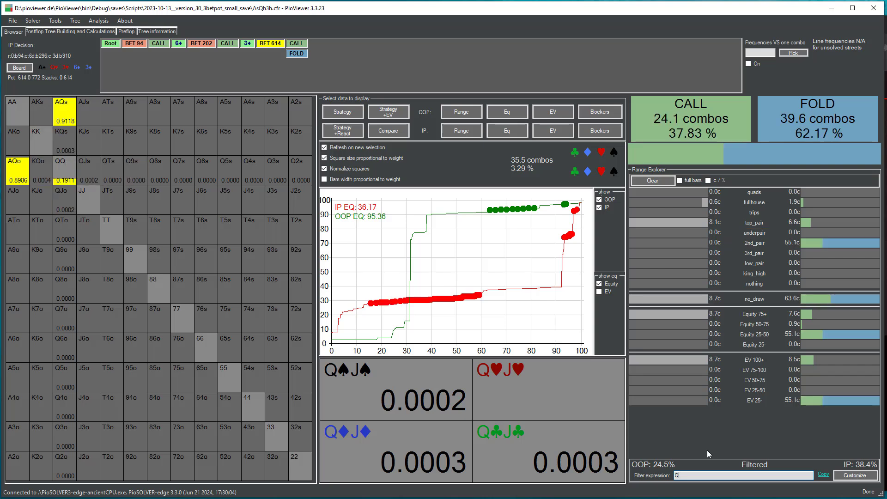
pyautogui.moveTo(706, 474); pyautogui.dragTo(641, 478)
pyautogui.write('9')
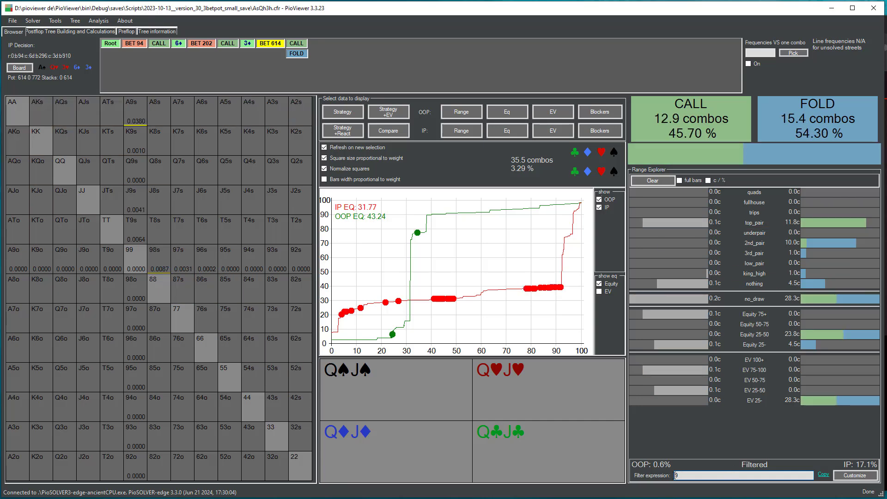
pyautogui.moveTo(680, 475); pyautogui.dragTo(656, 477)
pyautogui.write('J')
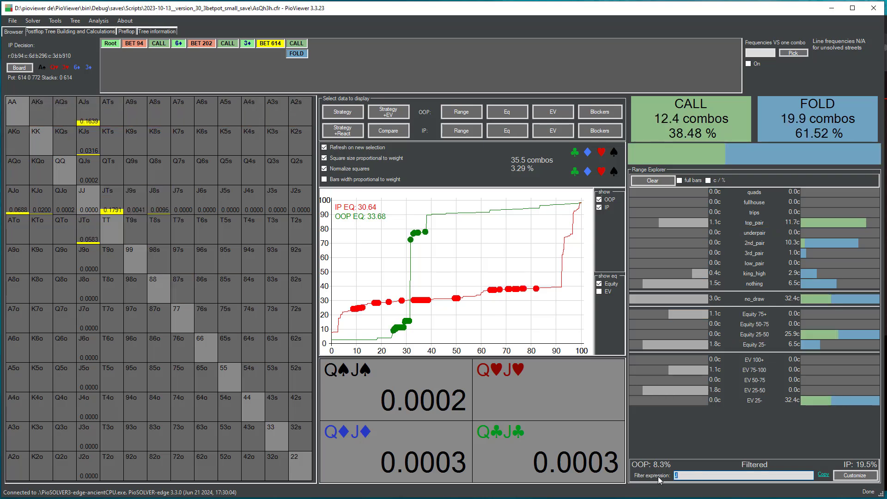
pyautogui.write('5')
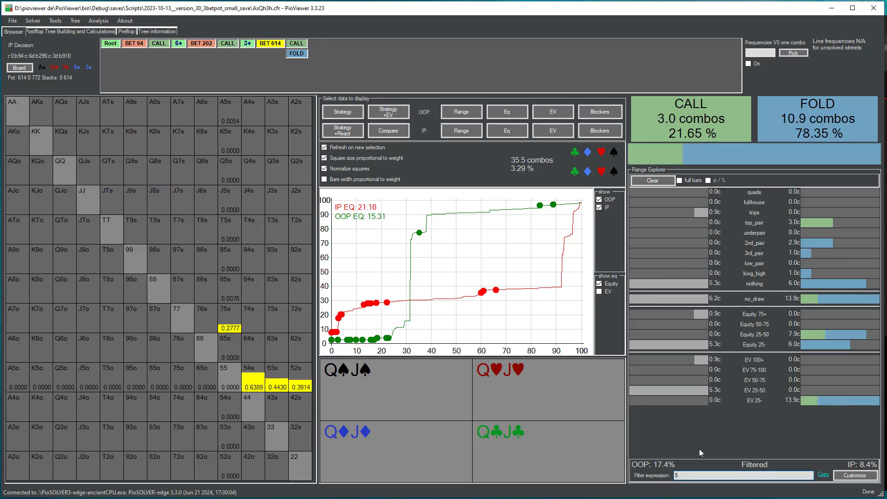
pyautogui.press('BackSpace')
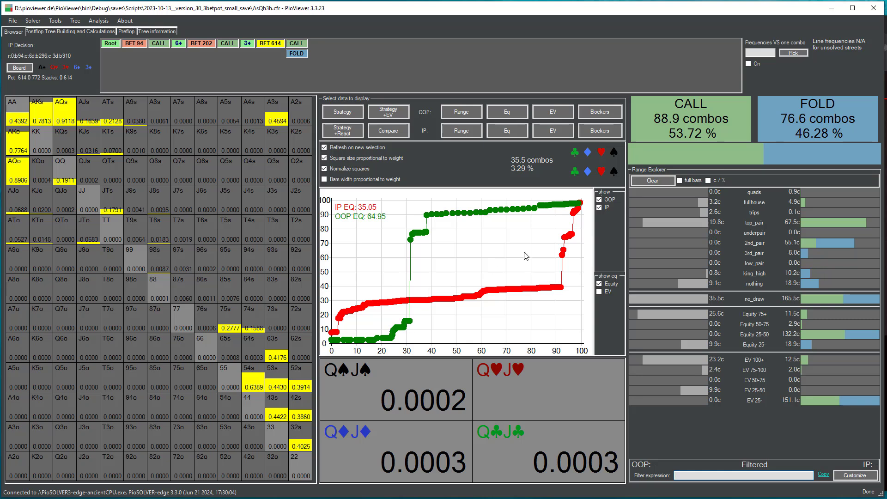
# Step: Show OOP Blockers, return to OOP's 3♦ river node, and display Strategy+EV
pyautogui.click(600, 111)
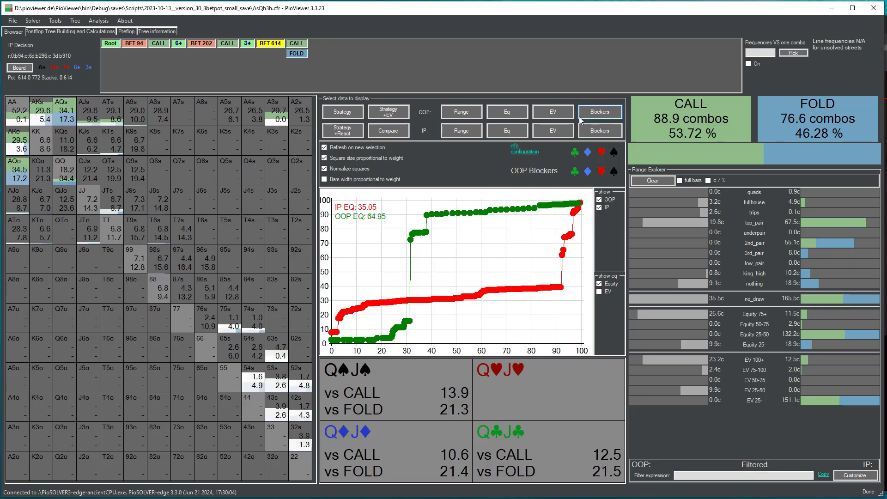
pyautogui.click(252, 44)
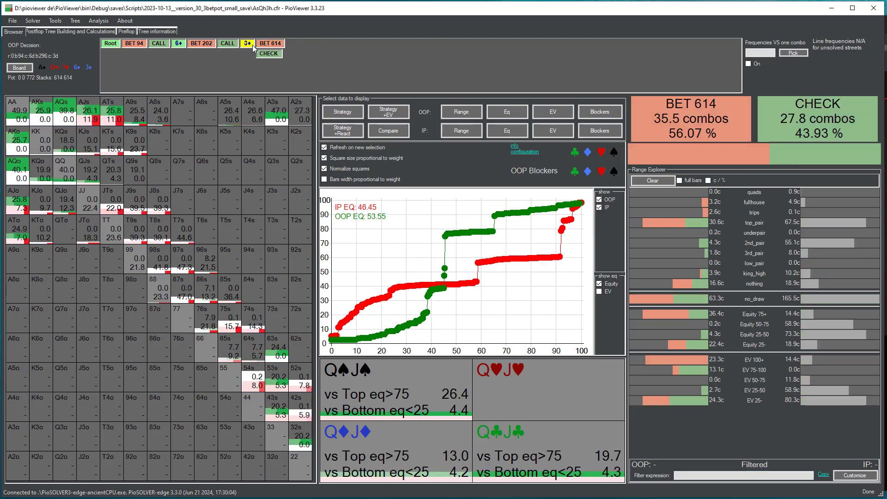
pyautogui.click(383, 112)
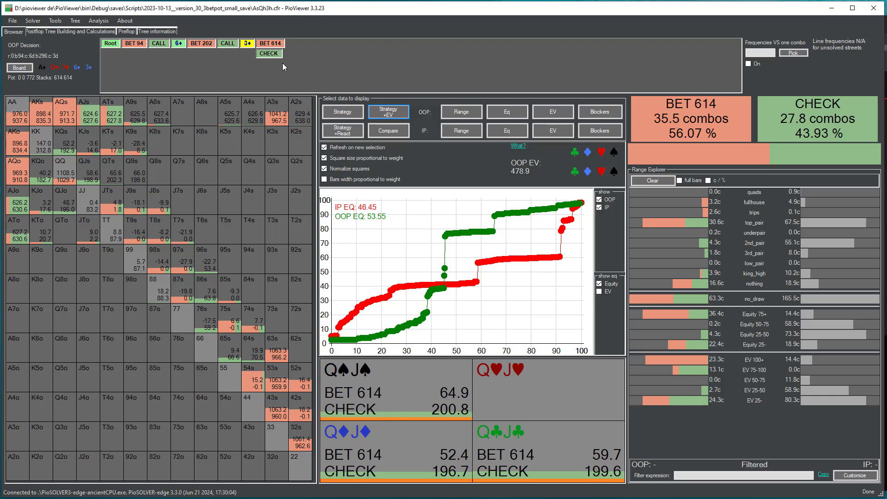
# Step: Limit the range to 'nothing' hands and move to IP facing the 614 bet
pyautogui.click(693, 281)
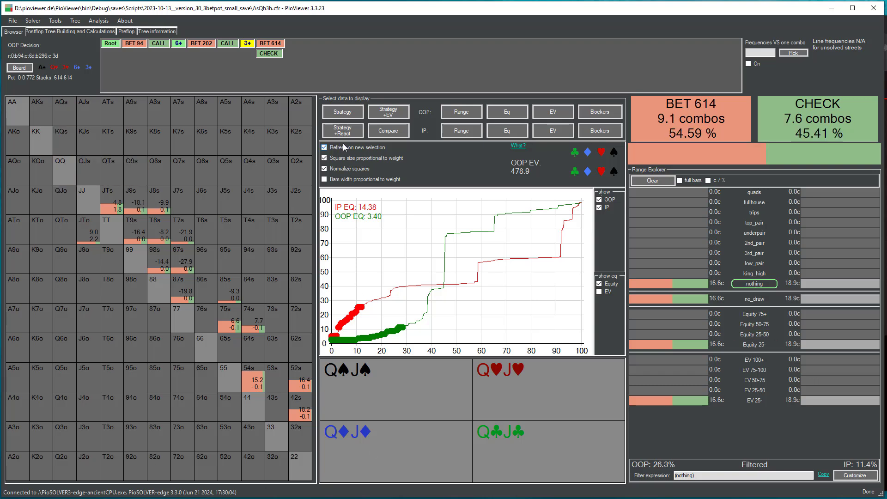
pyautogui.click(388, 112)
pyautogui.click(260, 324)
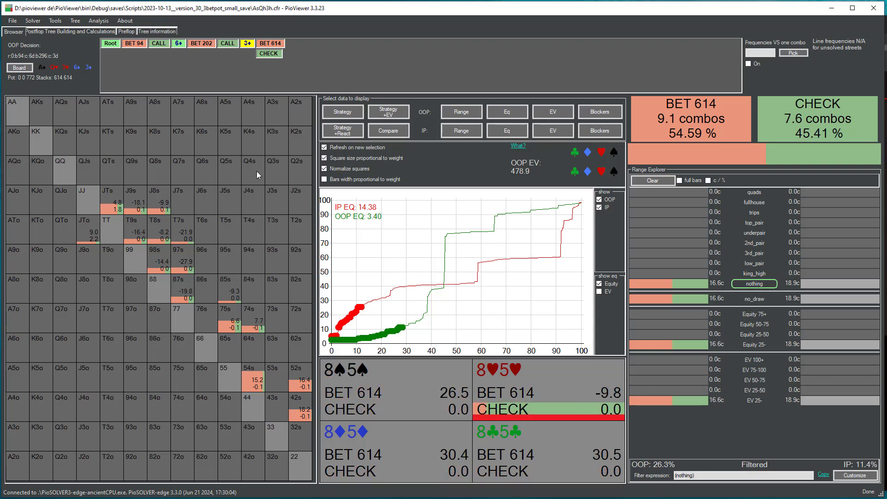
pyautogui.click(268, 43)
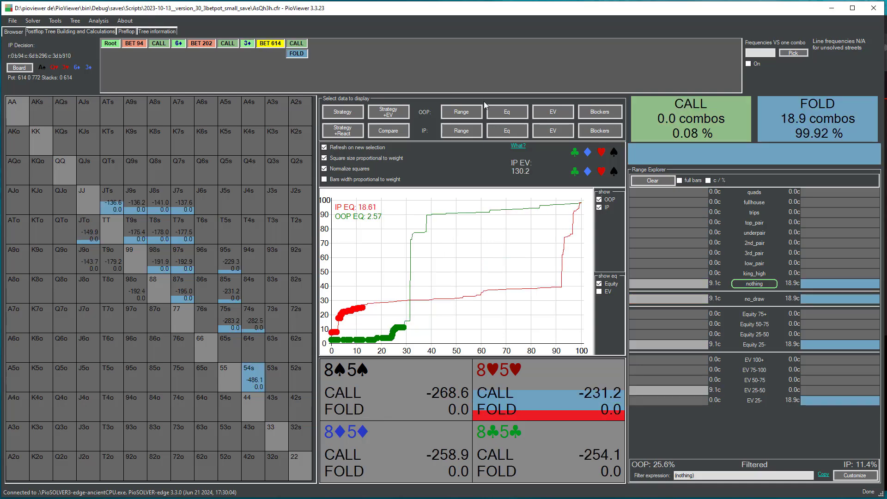
# Step: Switch to OOP Blockers and set inactive-player blockers to 'blockers vs each actions range' in the blocker settings
pyautogui.click(602, 115)
pyautogui.click(524, 152)
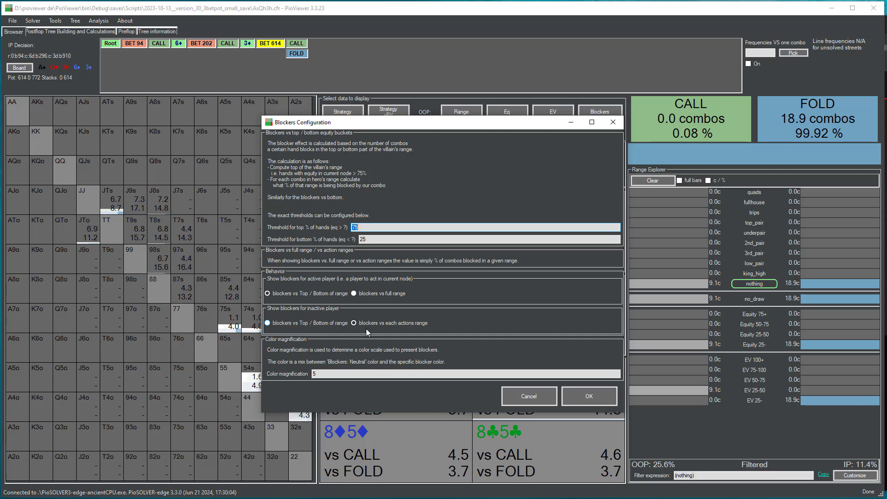
pyautogui.click(378, 323)
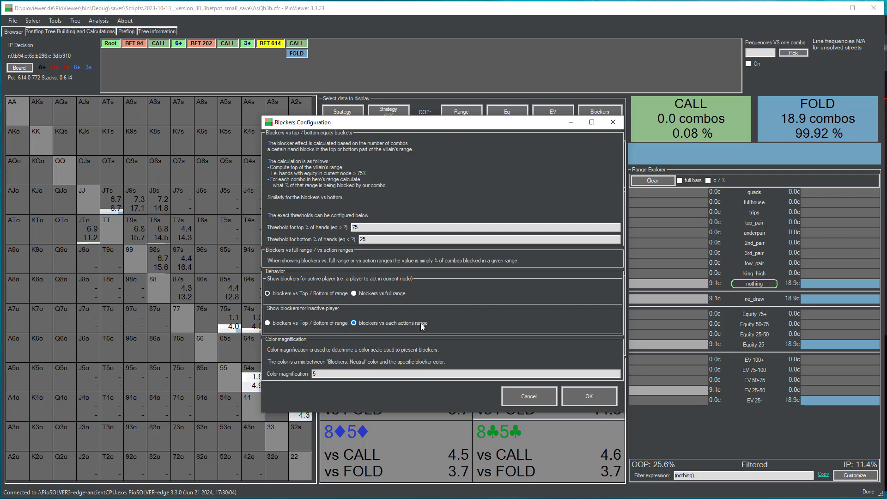
pyautogui.click(592, 396)
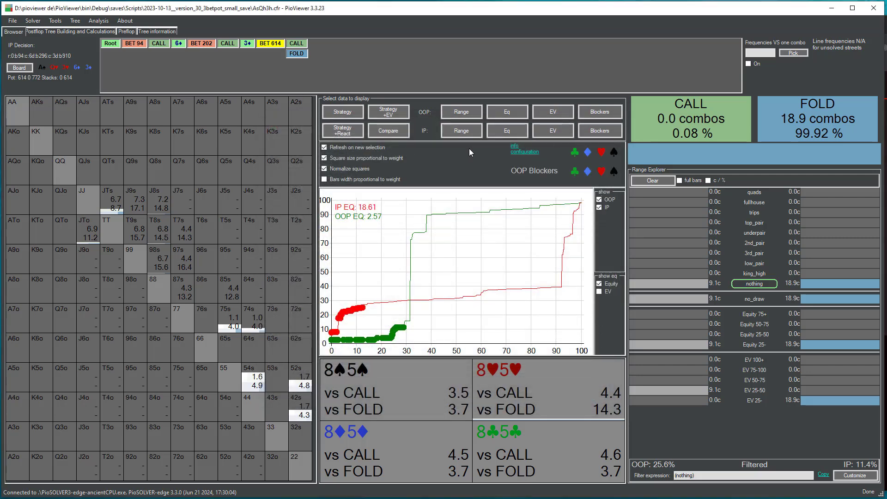
pyautogui.click(524, 151)
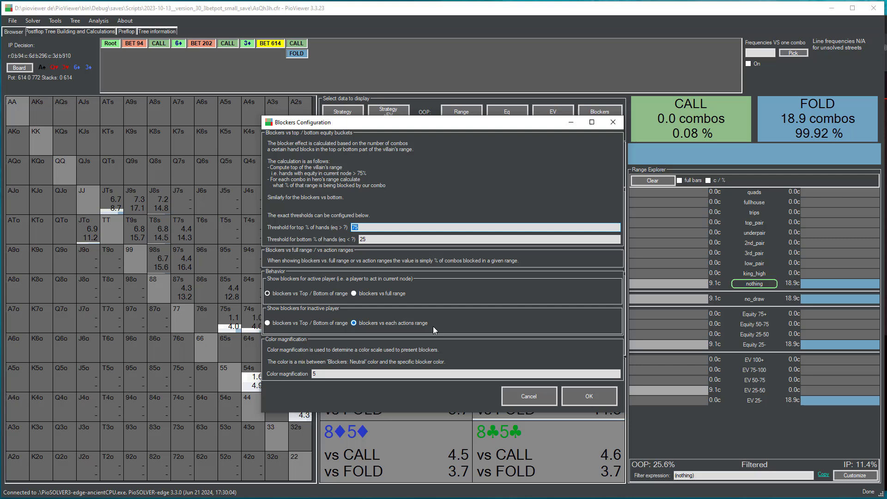
pyautogui.click(589, 397)
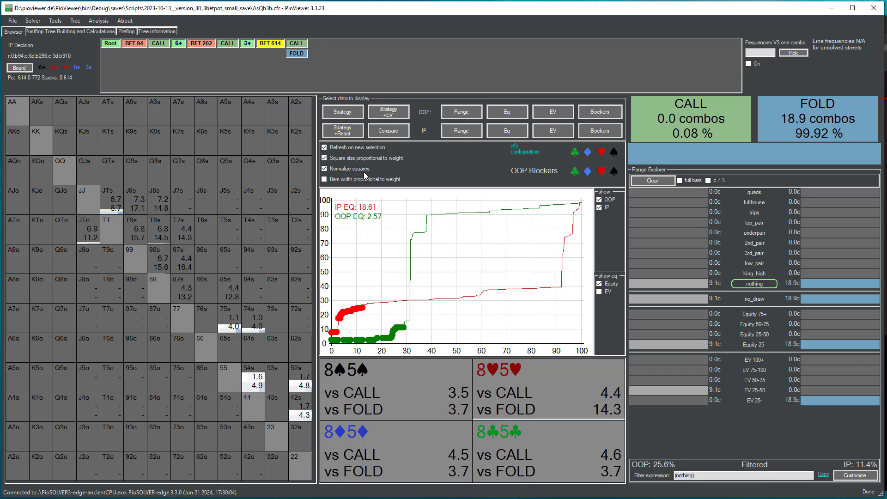
# Step: Uncheck 'Square size proportional to weight' so every hand square in the grid is full size
pyautogui.click(349, 160)
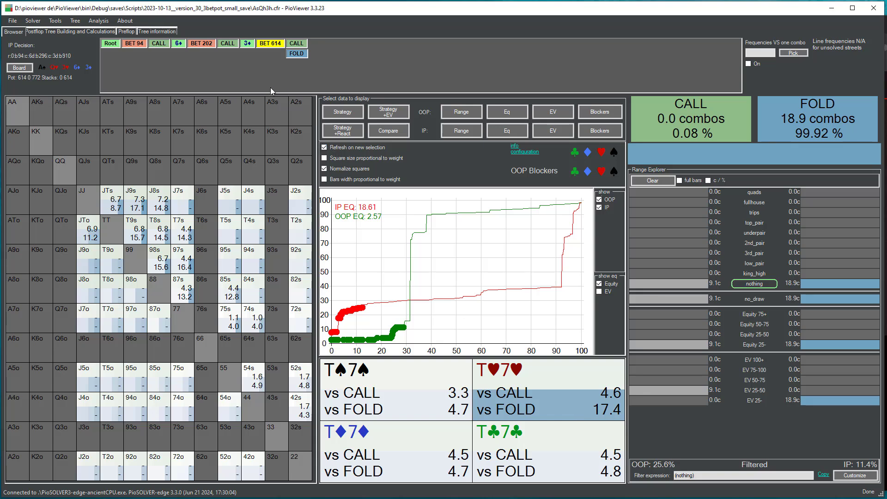
# Step: Return to the OOP river decision with EV strategy, weight-scaled squares, the 'nothing' filter, and 75s combos shown
pyautogui.click(250, 45)
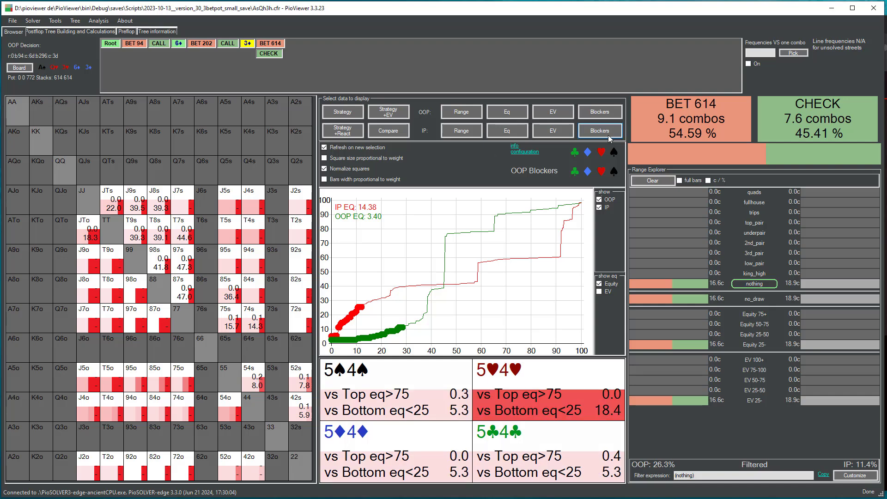
pyautogui.click(406, 115)
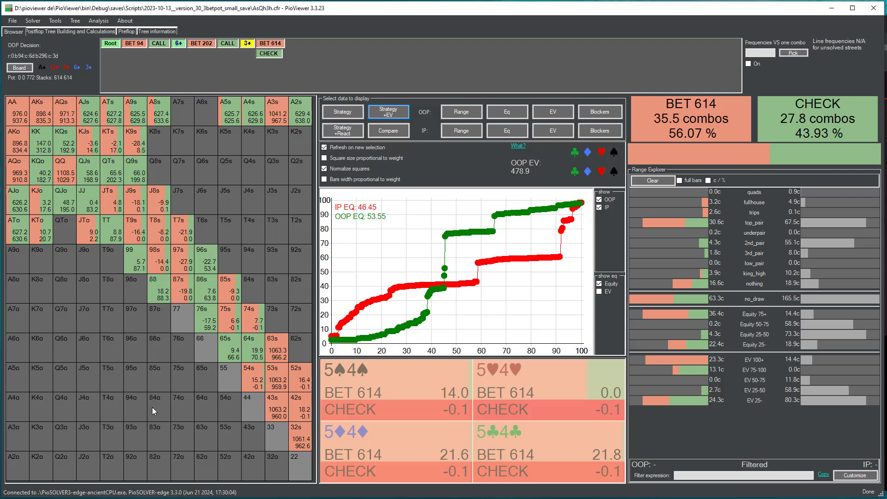
pyautogui.click(347, 158)
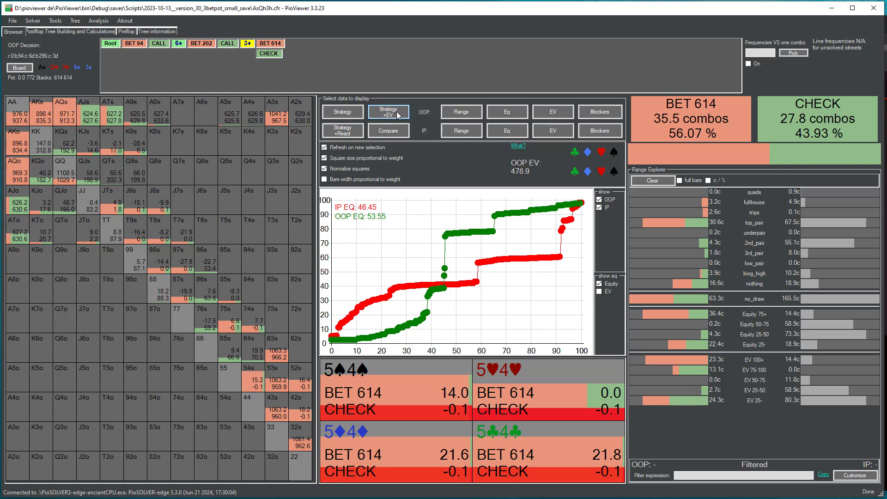
pyautogui.click(751, 284)
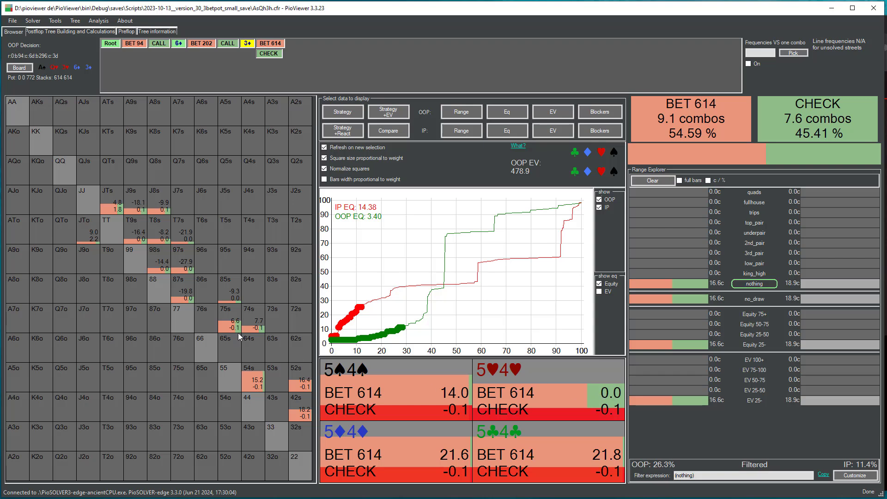
pyautogui.click(228, 320)
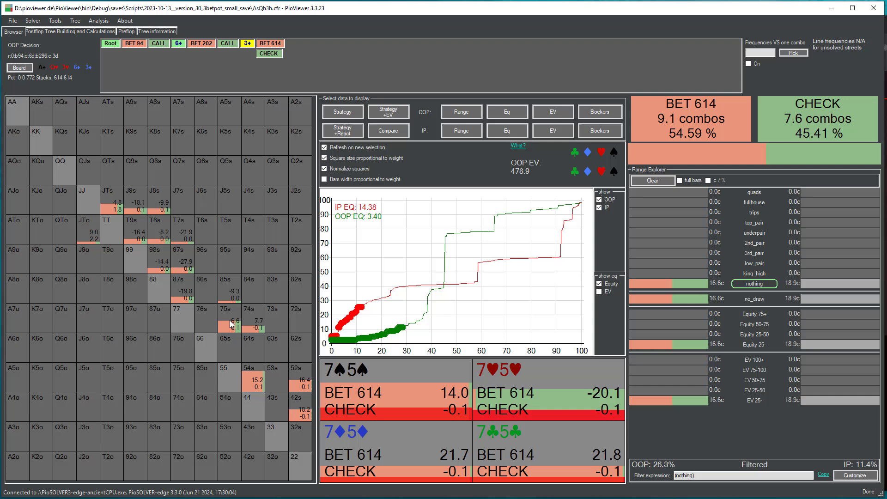
# Step: Show OOP blockers at the call/fold decision for 54s, then 75s, and open the blocker configuration
pyautogui.click(267, 47)
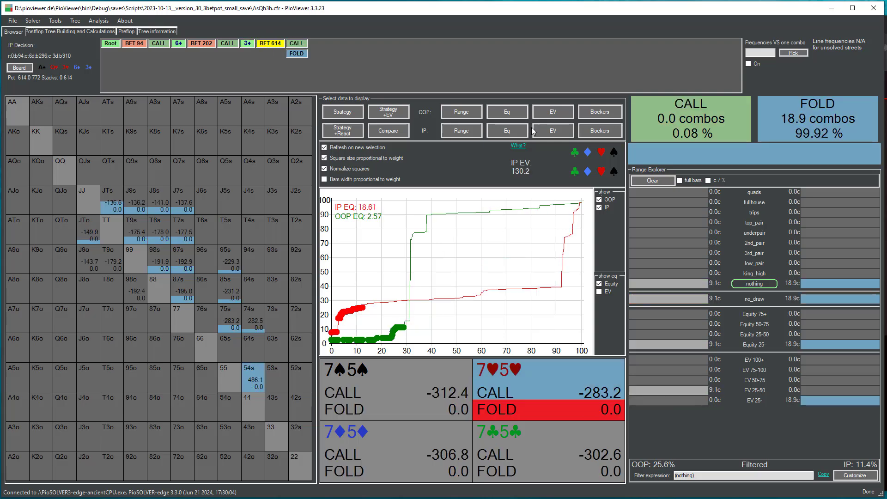
pyautogui.click(603, 113)
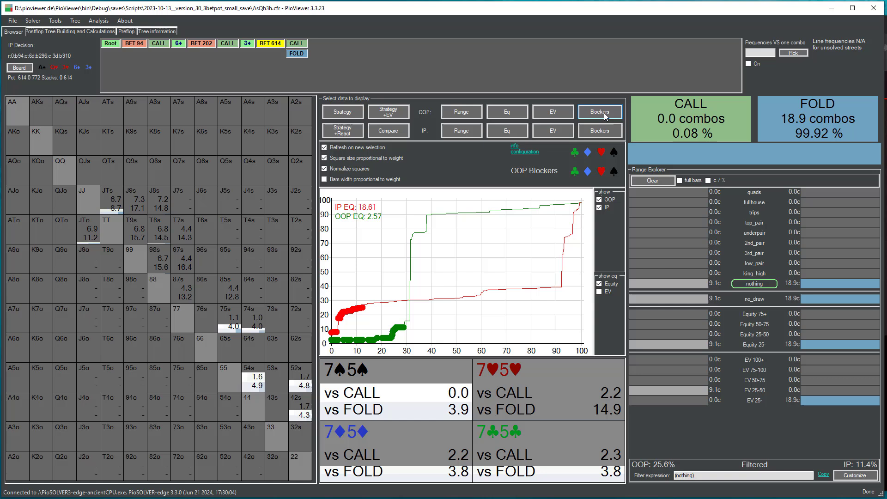
pyautogui.click(259, 387)
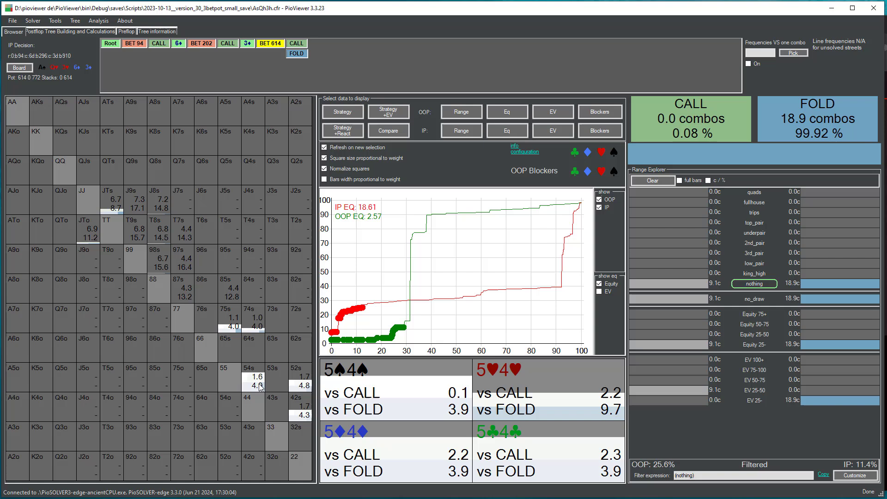
pyautogui.click(233, 323)
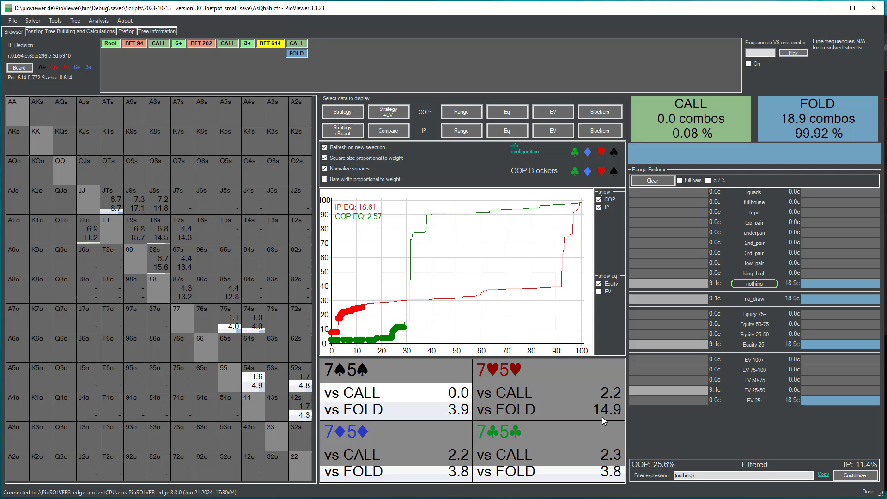
pyautogui.click(523, 152)
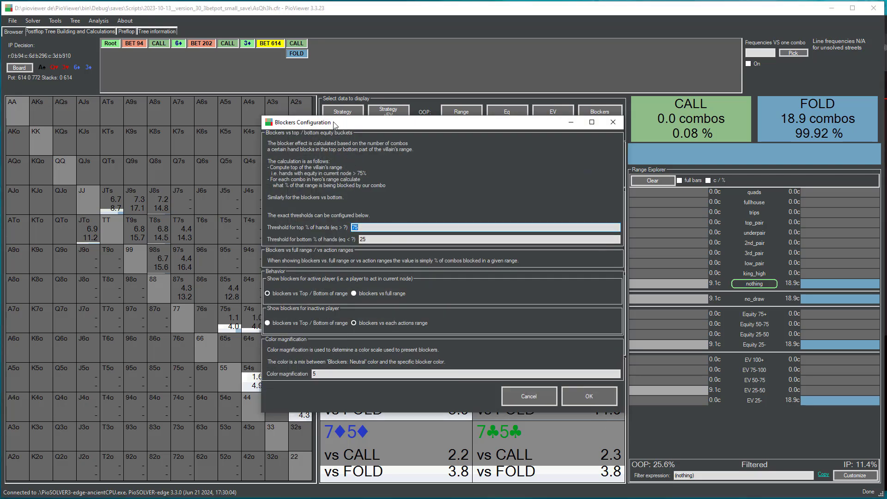
# Step: Check active-player blockers against the full range, top 75, bottom 25, colour magnification 5, then apply
pyautogui.moveTo(334, 122); pyautogui.dragTo(356, 99)
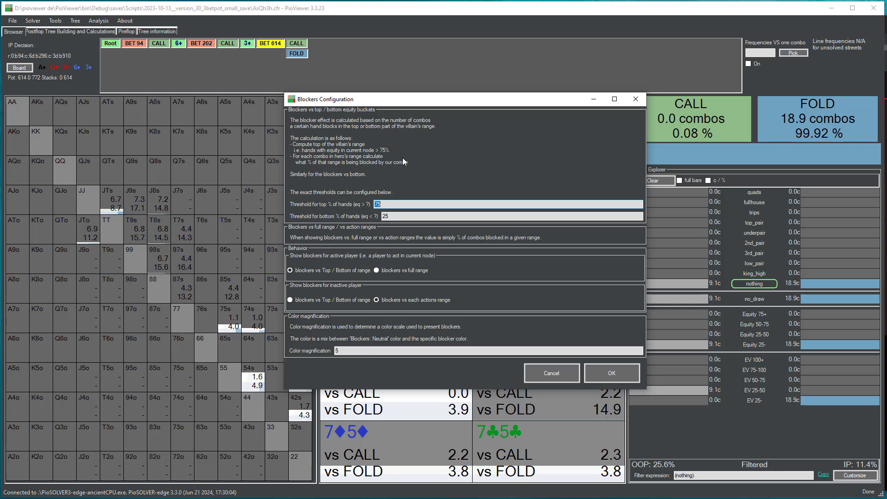
pyautogui.click(398, 204)
pyautogui.click(406, 271)
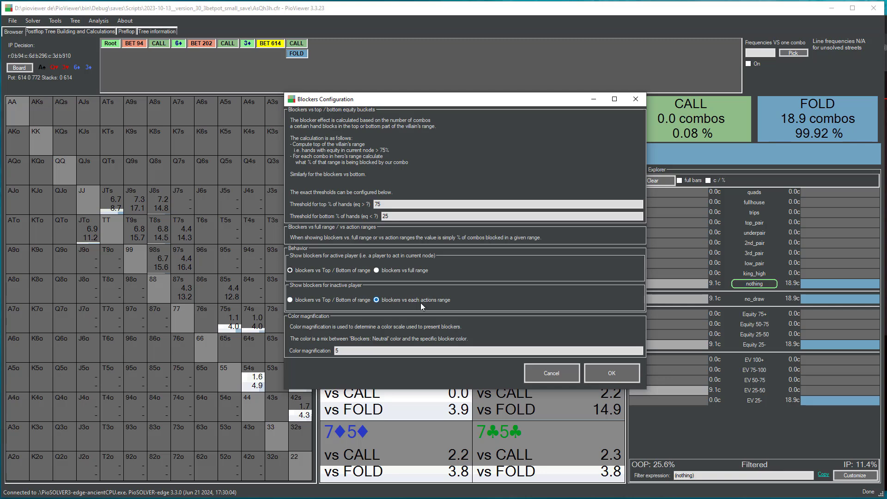
pyautogui.doubleClick(377, 203)
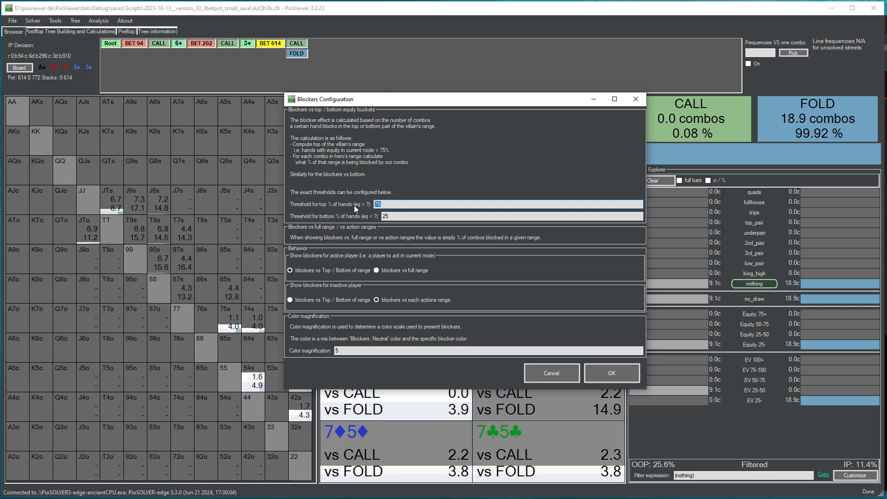
pyautogui.click(397, 215)
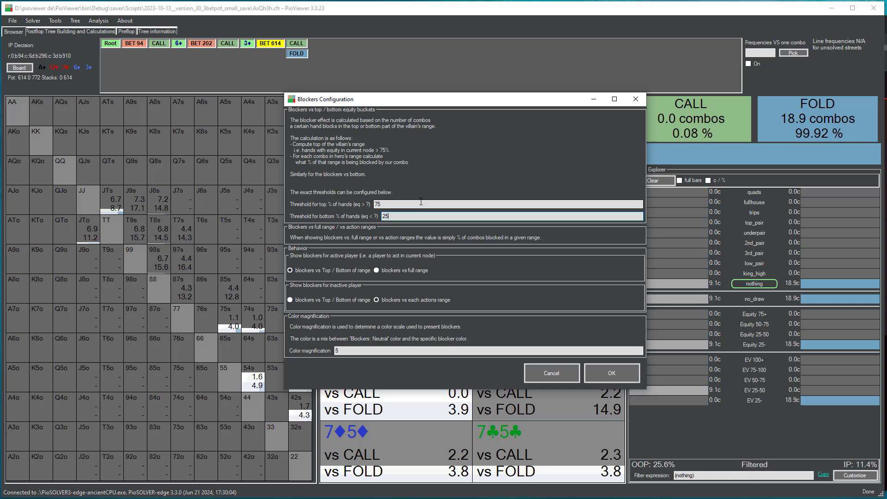
pyautogui.doubleClick(349, 353)
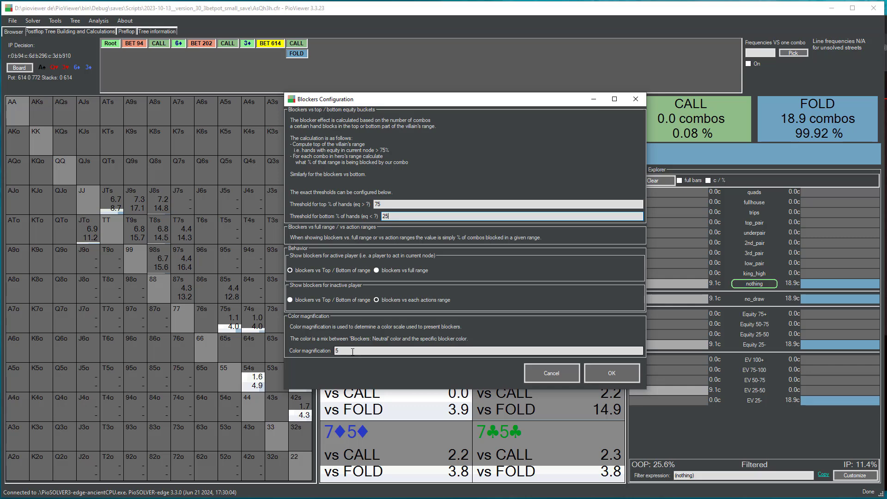
pyautogui.click(606, 375)
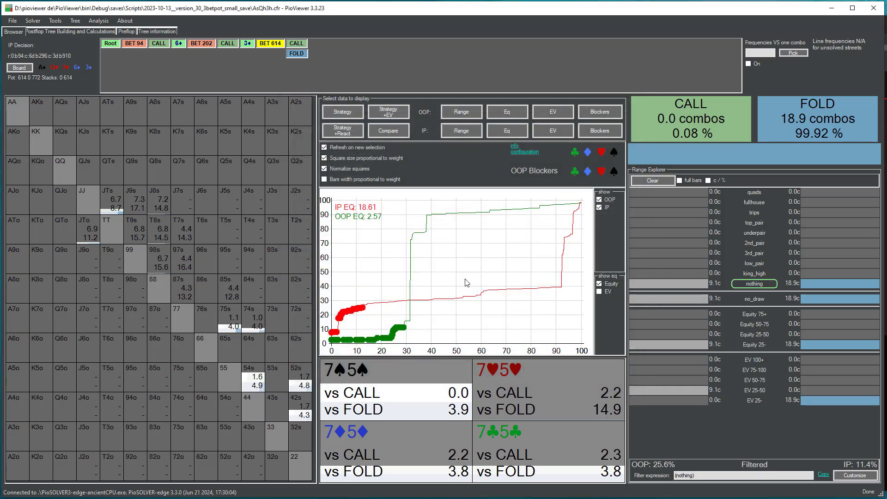
# Step: Toggle square sizing by weight off and back on, and filter the range to the nothing category
pyautogui.click(352, 160)
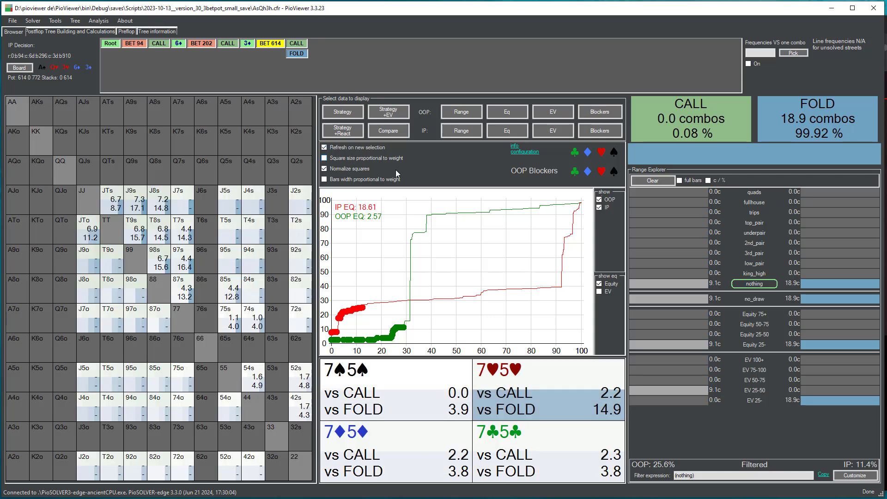
pyautogui.click(763, 284)
pyautogui.click(763, 285)
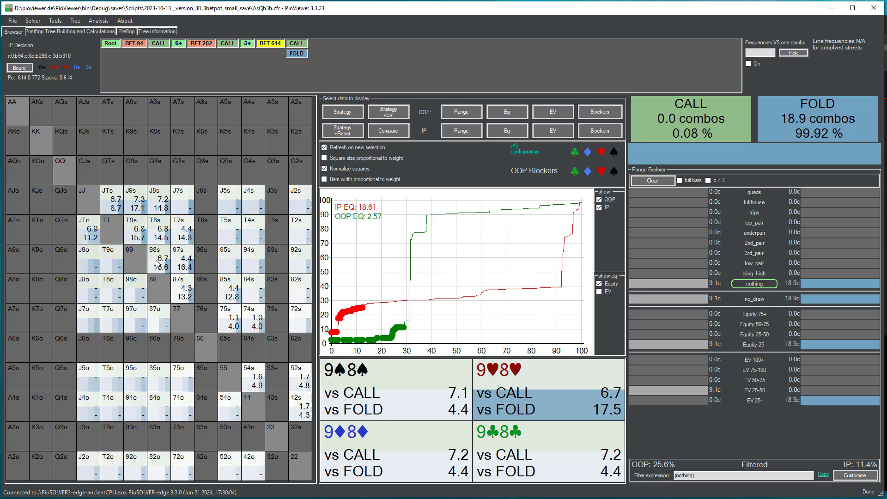
# Step: Set blocker colour magnification to 1 and show the 87s combos in the detail panel
pyautogui.click(524, 152)
pyautogui.press('Tab')
pyautogui.press('Tab')
pyautogui.press('Tab')
pyautogui.press('Tab')
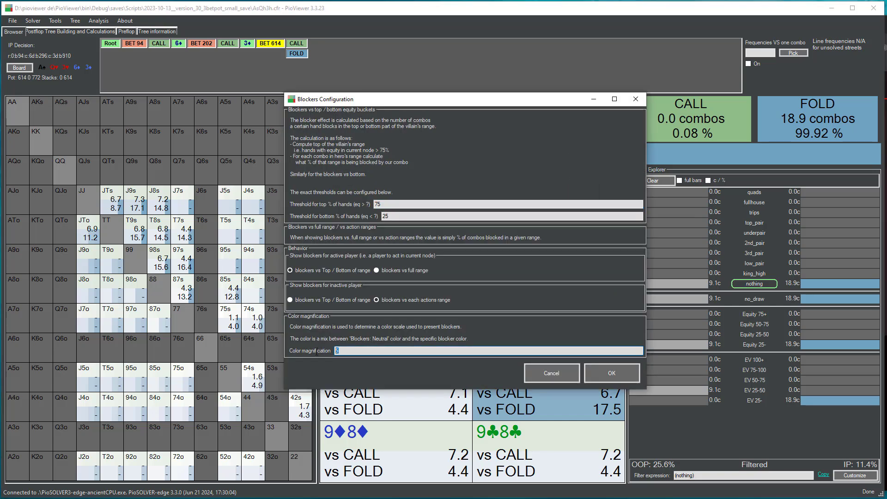
pyautogui.write('1')
pyautogui.click(608, 371)
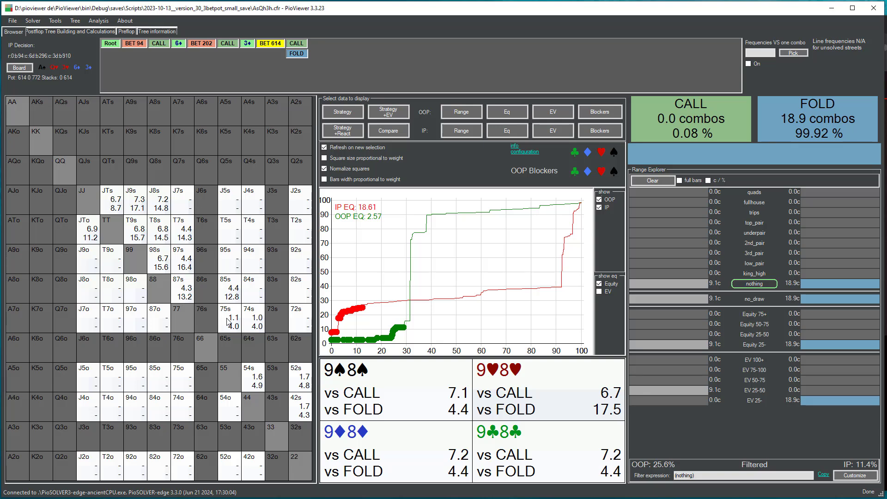
pyautogui.click(179, 297)
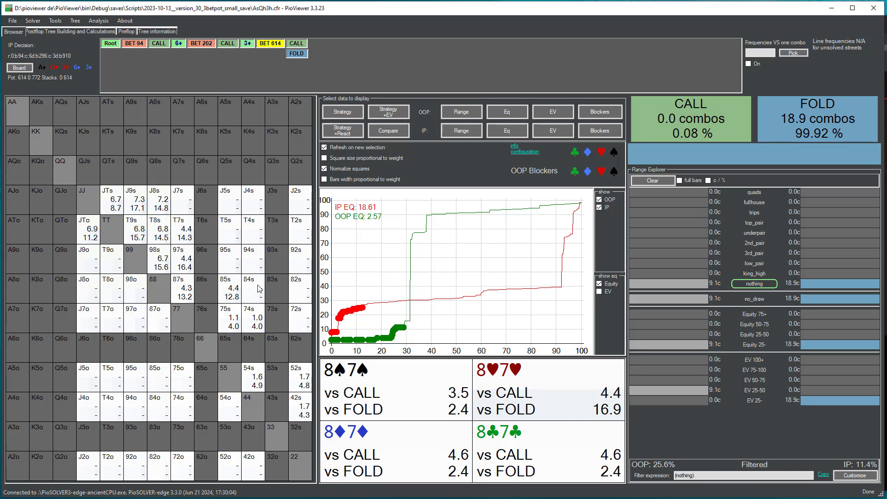
# Step: Set blocker colour magnification to 5, then raise it further, and show the J8s combos
pyautogui.click(522, 153)
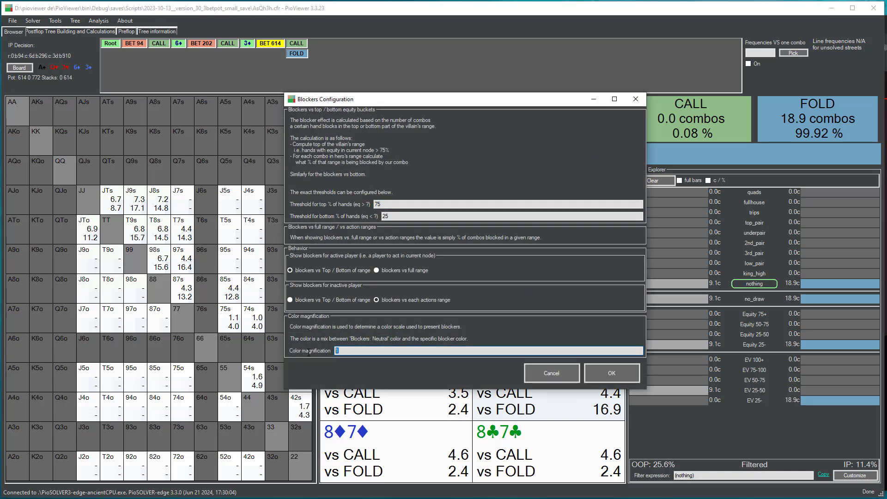
pyautogui.write('5')
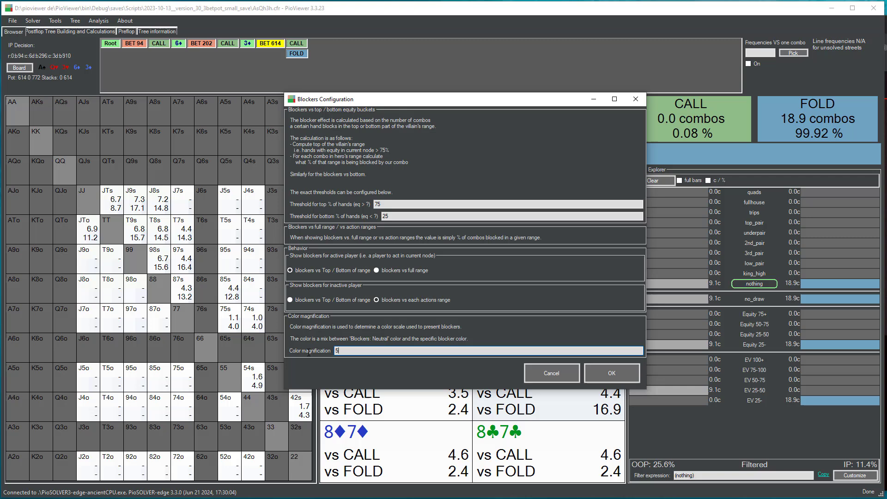
pyautogui.click(620, 373)
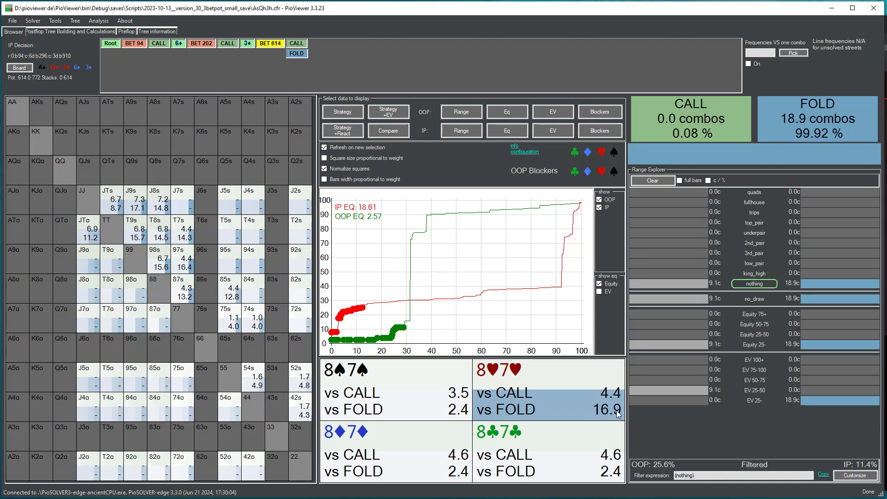
pyautogui.click(523, 155)
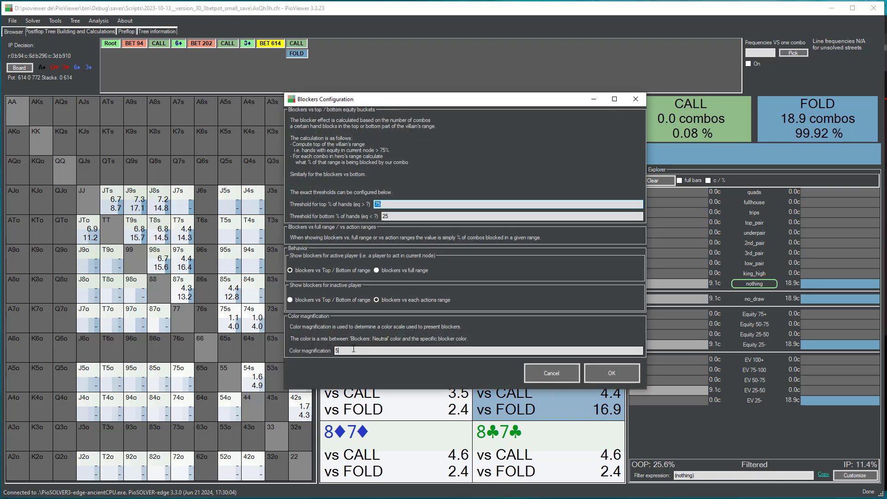
pyautogui.click(626, 375)
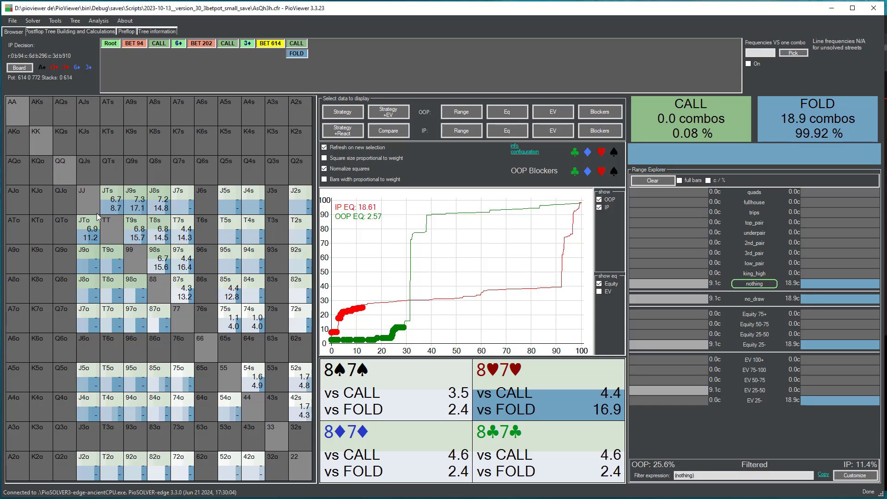
pyautogui.click(167, 198)
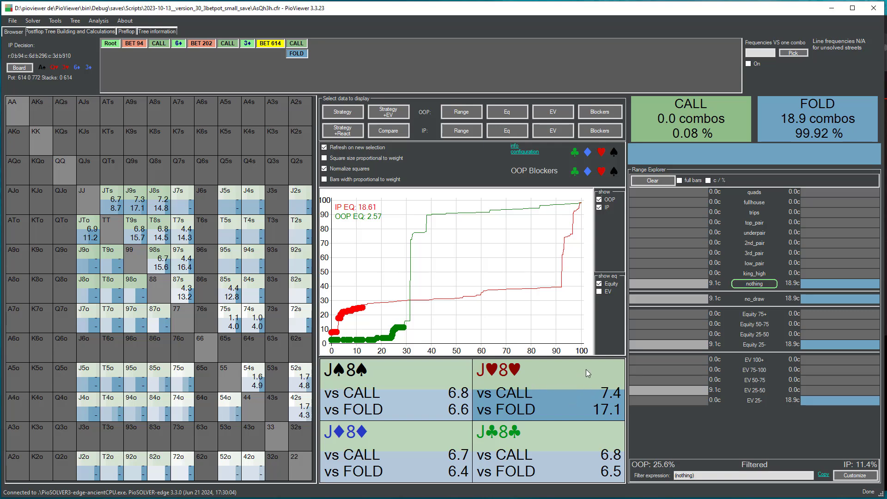
# Step: Apply colour magnification 10, glance at IP blockers, then return to OOP blockers against call and fold
pyautogui.click(524, 152)
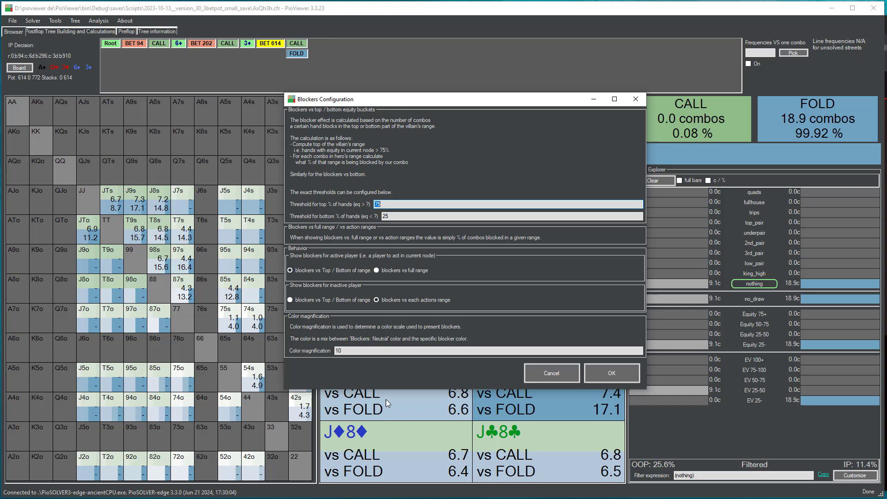
pyautogui.click(351, 350)
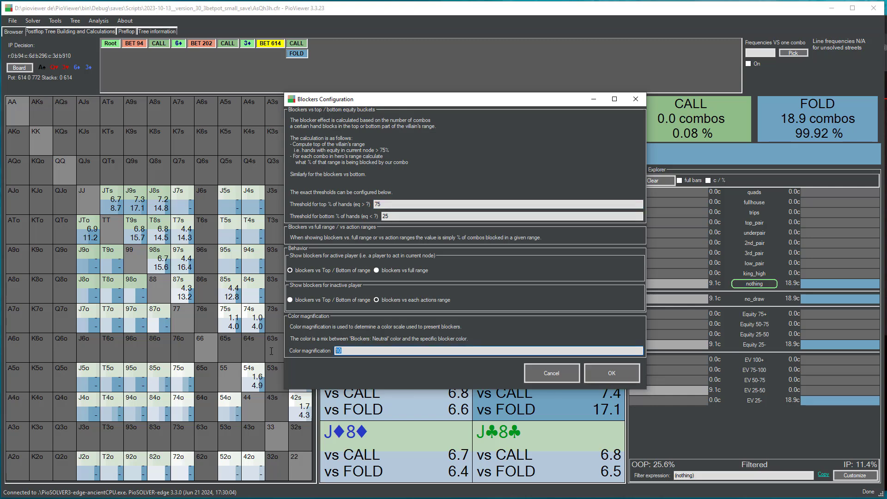
pyautogui.click(620, 373)
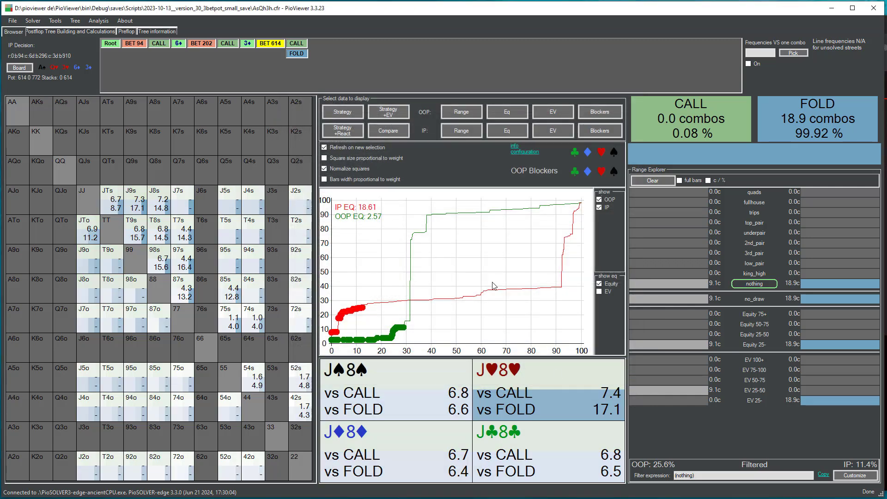
pyautogui.click(608, 131)
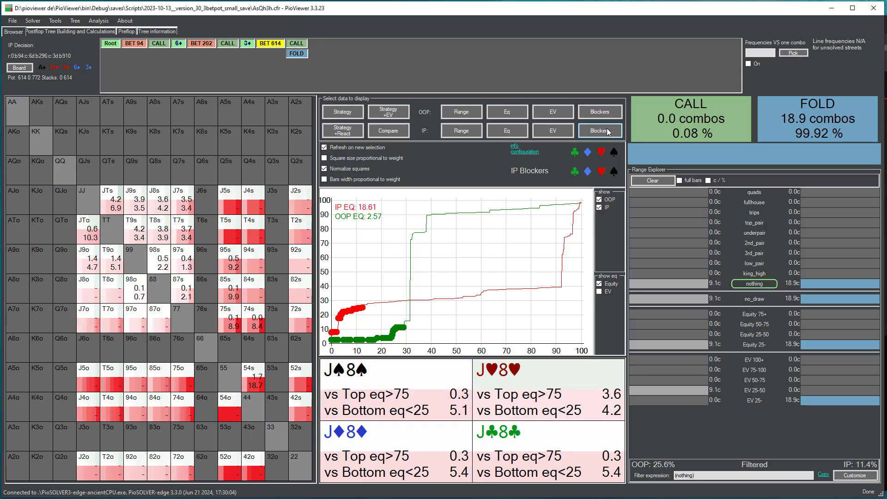
pyautogui.click(604, 112)
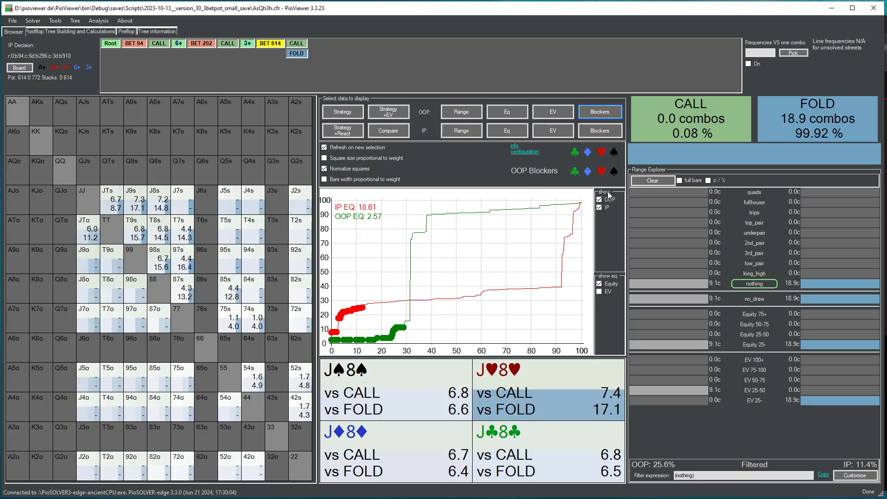